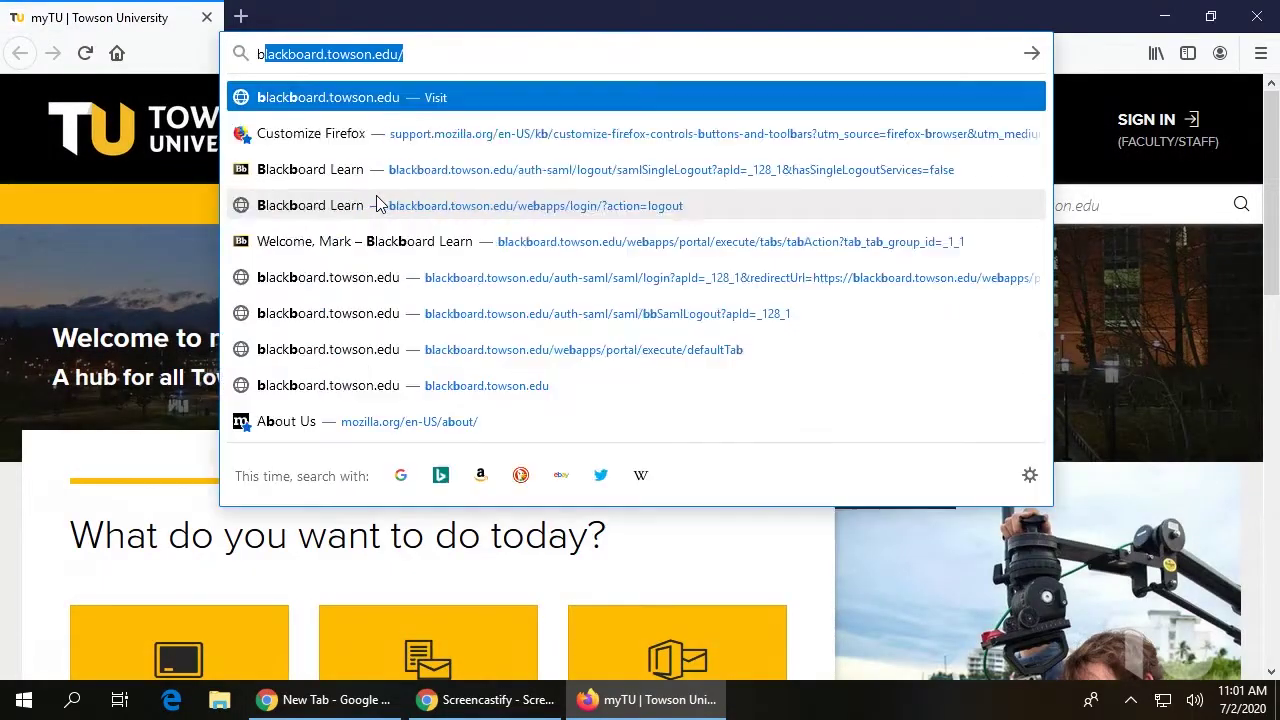
# Go to blackboard.towson.edu and log in with the NetID username and password
pyautogui.write('.towson.e')
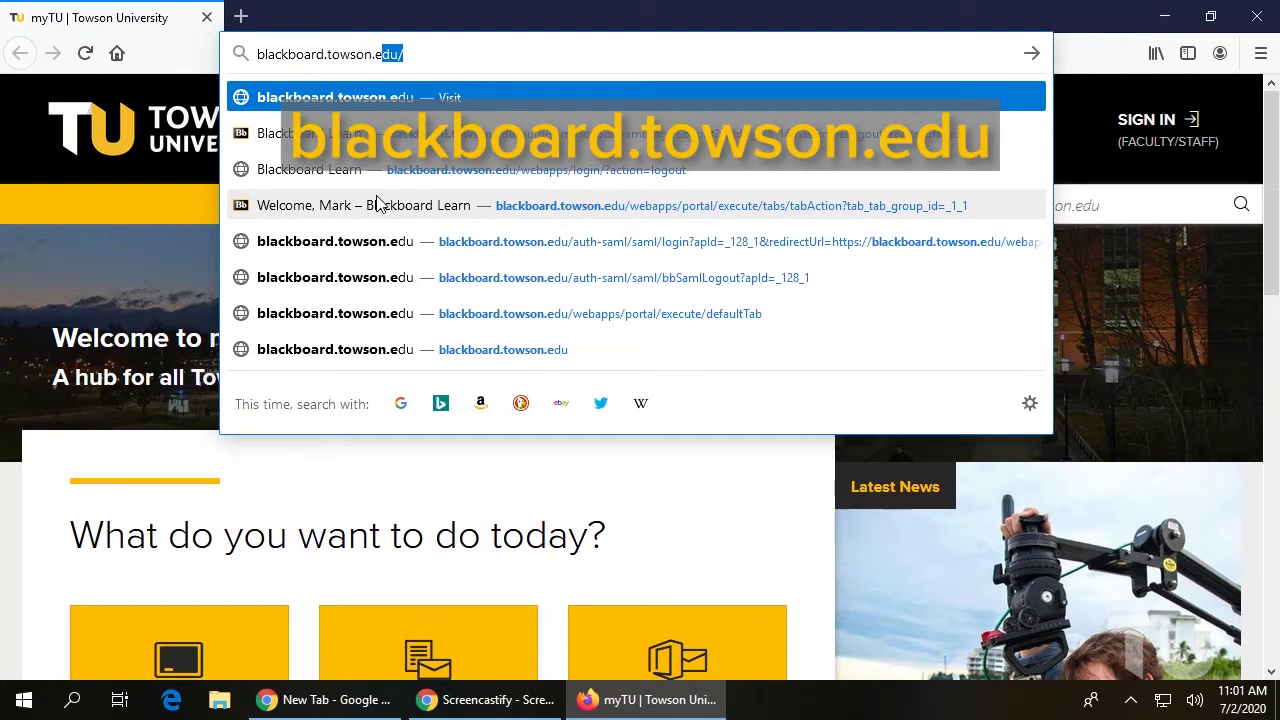
pyautogui.press('Return')
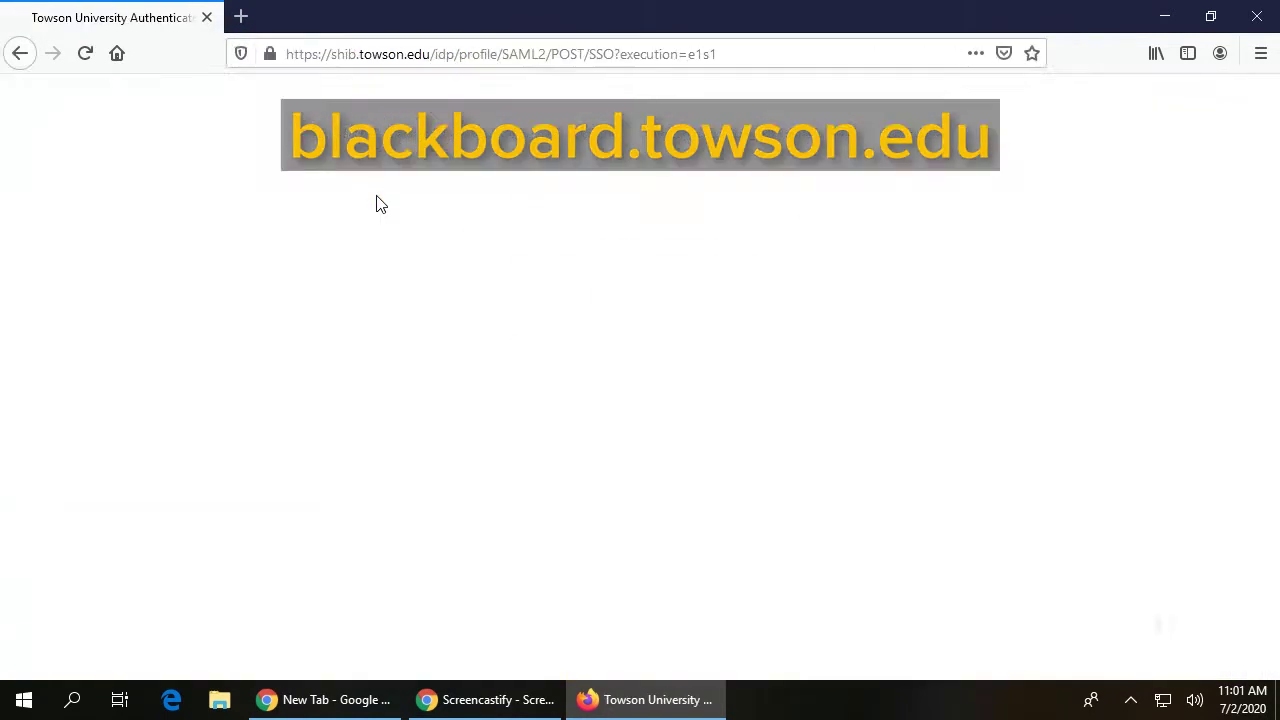
pyautogui.write('mwadley')
pyautogui.press('Tab')
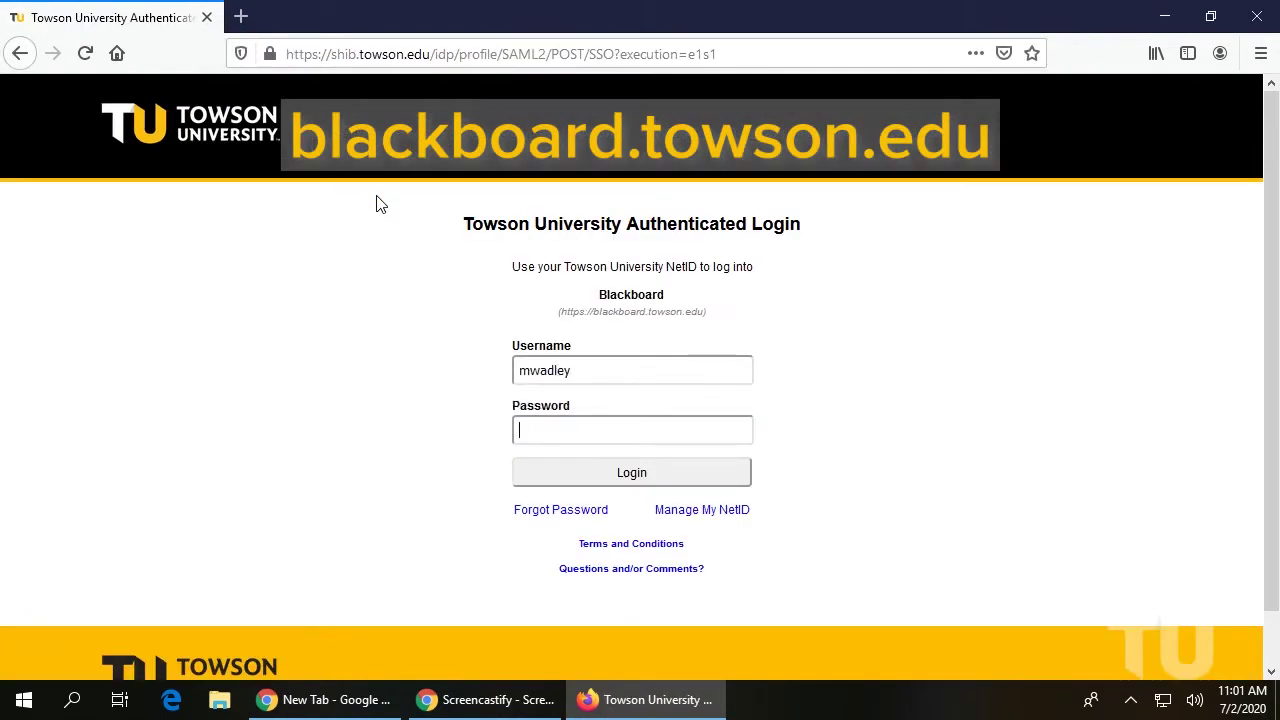
pyautogui.write('••••••••••••••')
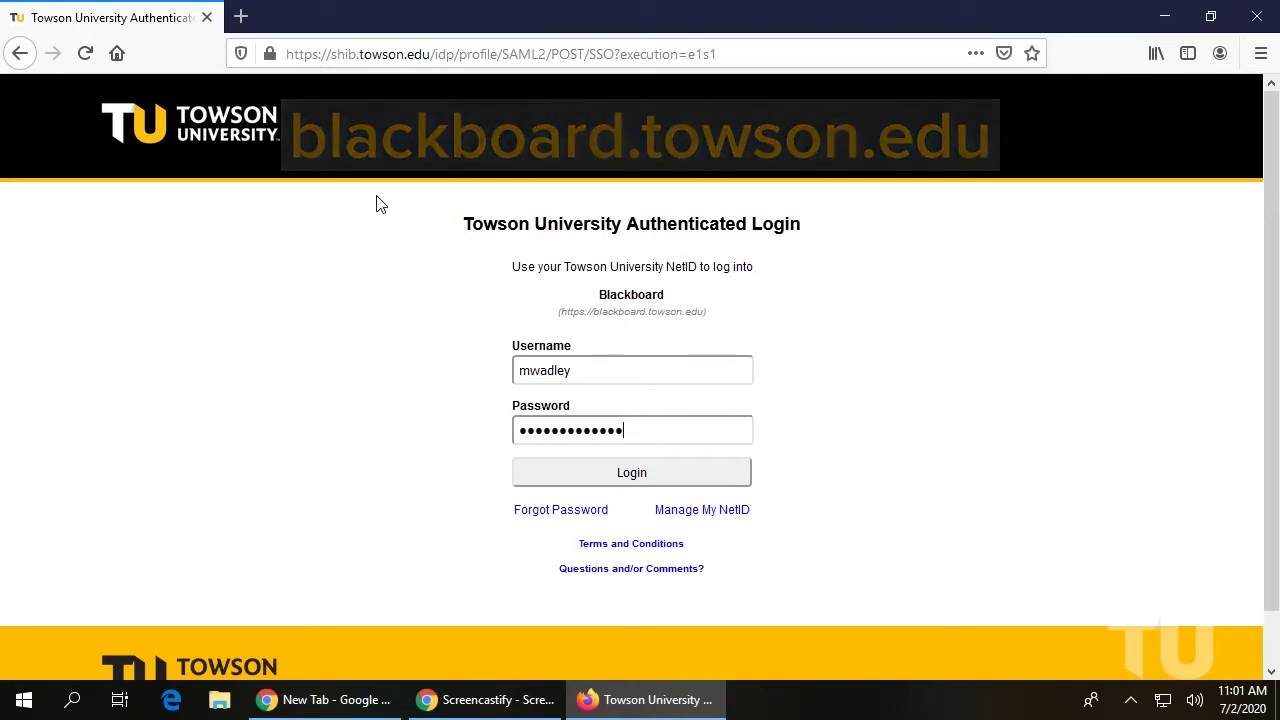
pyautogui.press('Return')
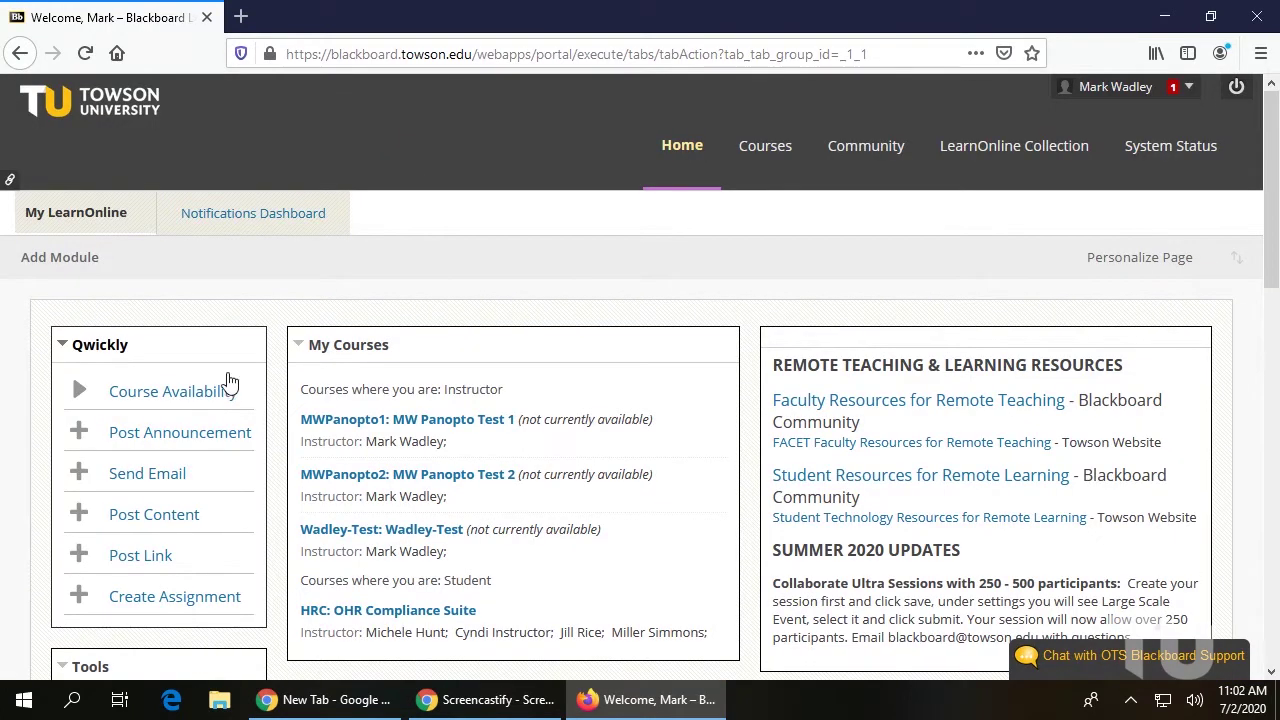
# Add the MW Panopto Test 1 course to Panopto via Tools > Panopto Content > Configure
pyautogui.click(350, 428)
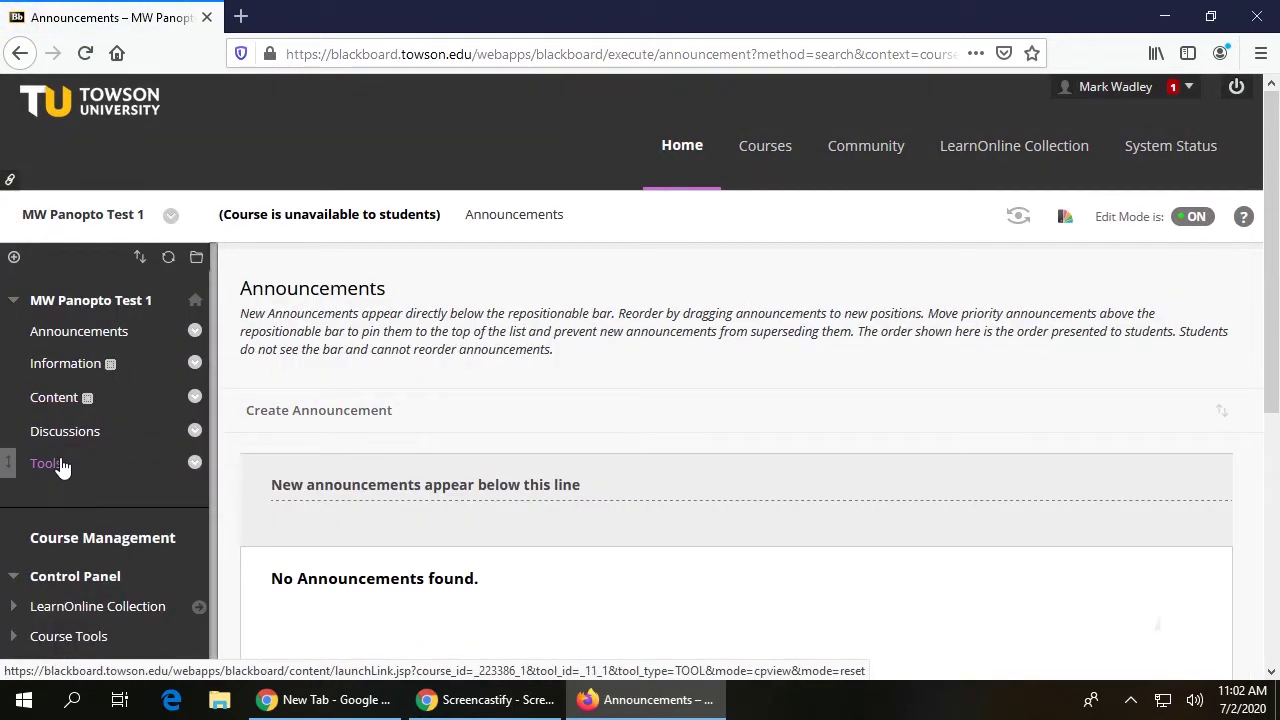
pyautogui.click(55, 470)
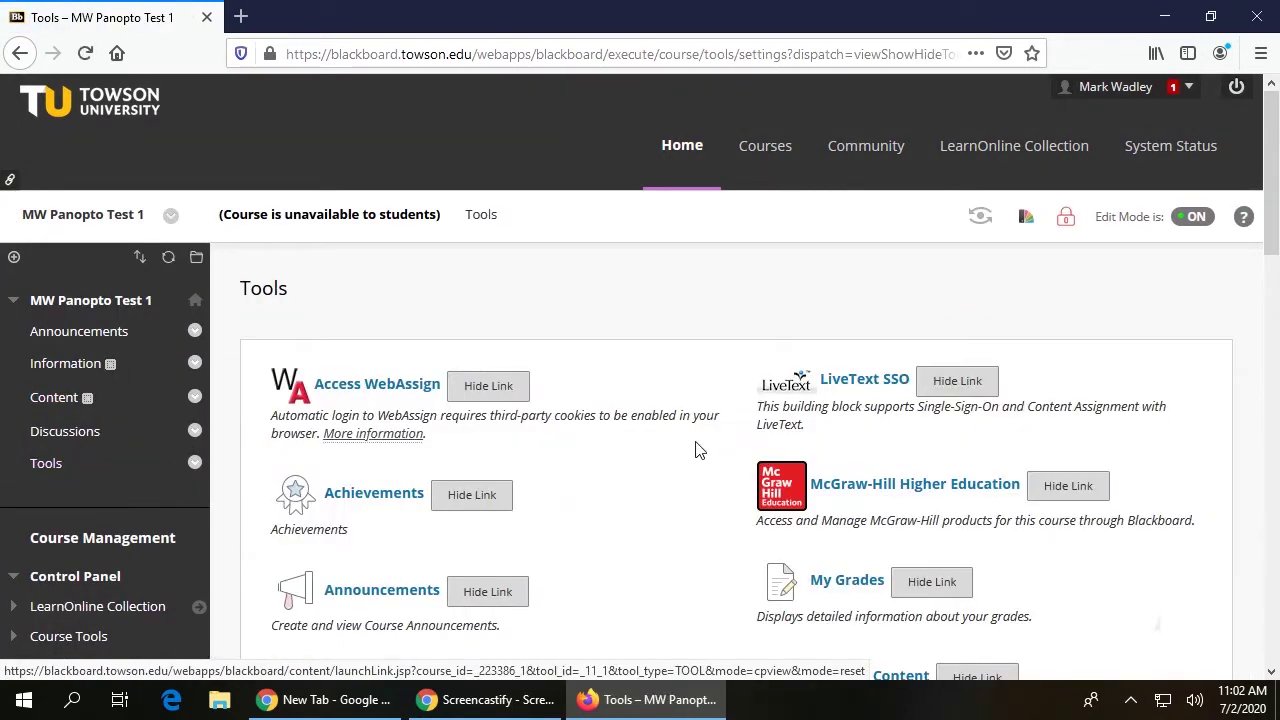
pyautogui.scroll(-4, 694, 449)
pyautogui.click(826, 484)
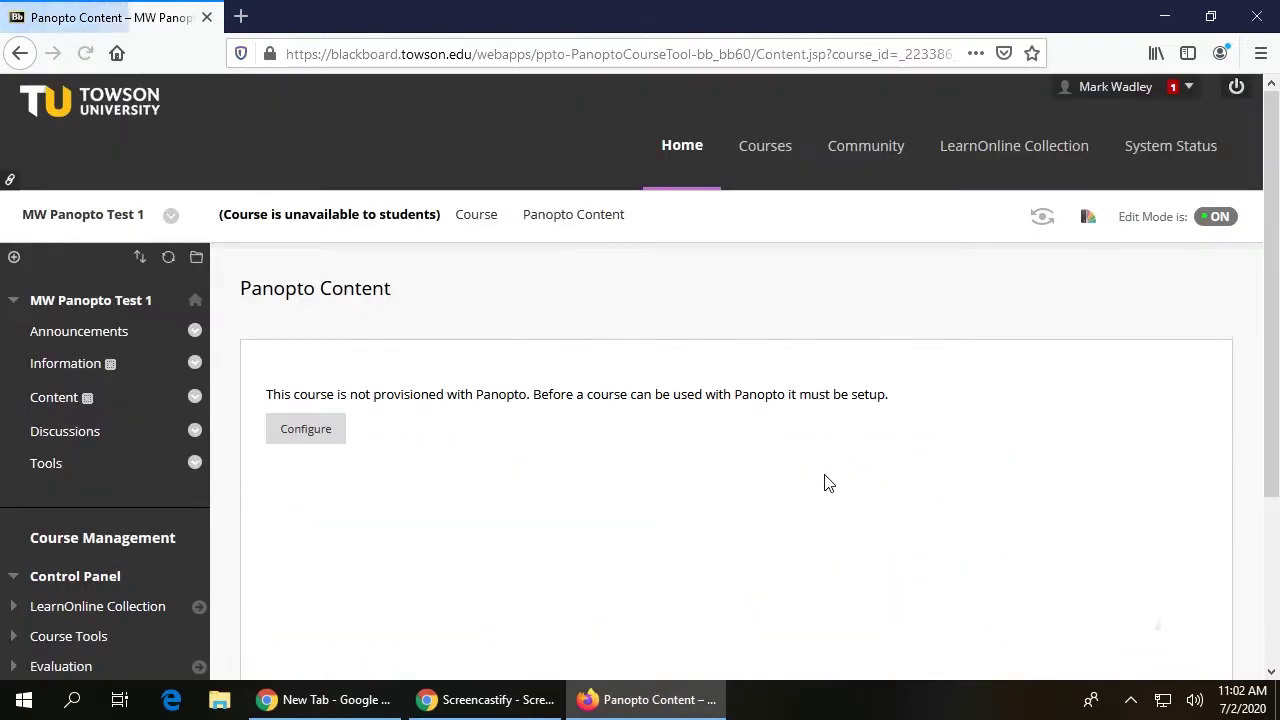
pyautogui.click(308, 430)
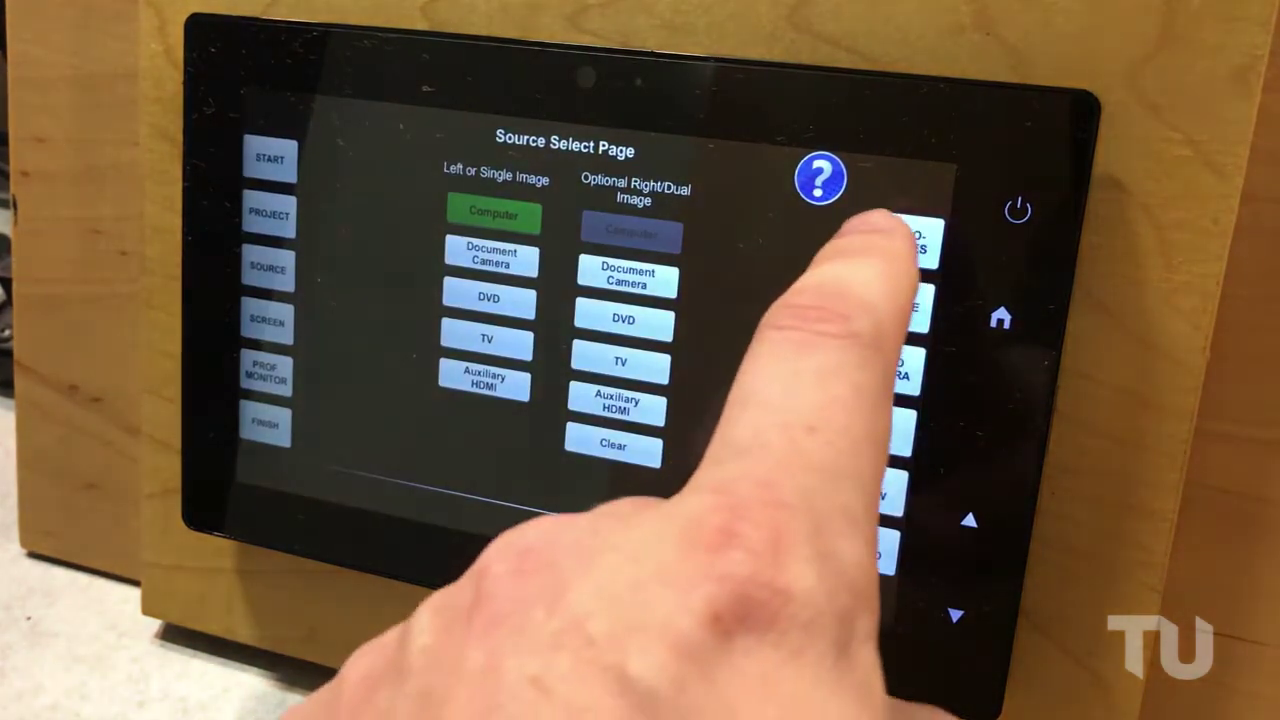
# Set the podium, wireless and ceiling microphones to Use on the MICROPHONES page
pyautogui.click(900, 238)
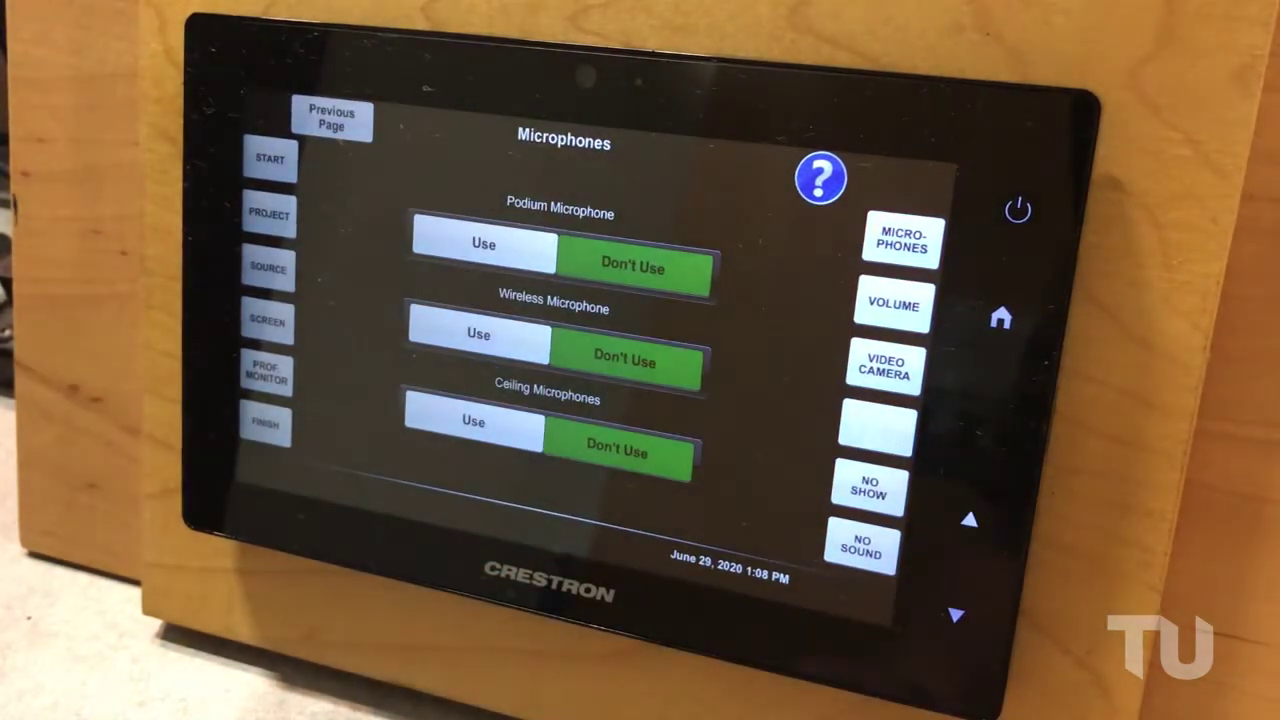
pyautogui.click(465, 243)
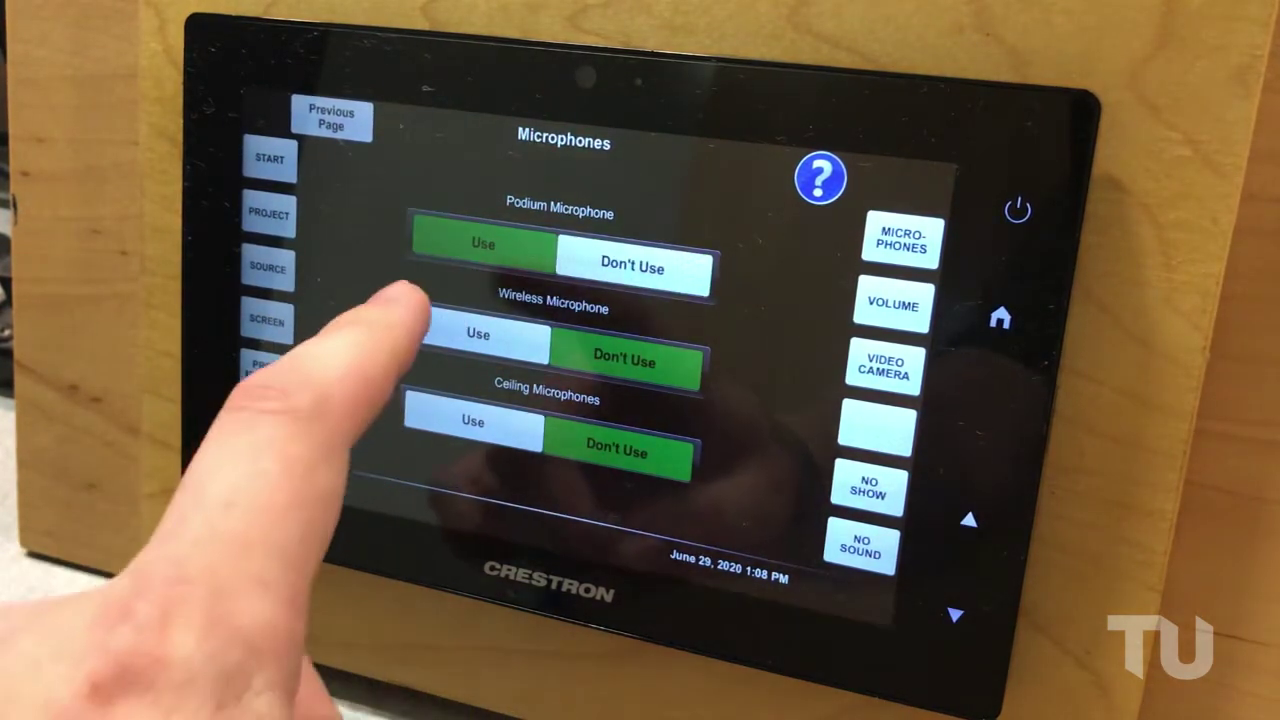
pyautogui.click(478, 333)
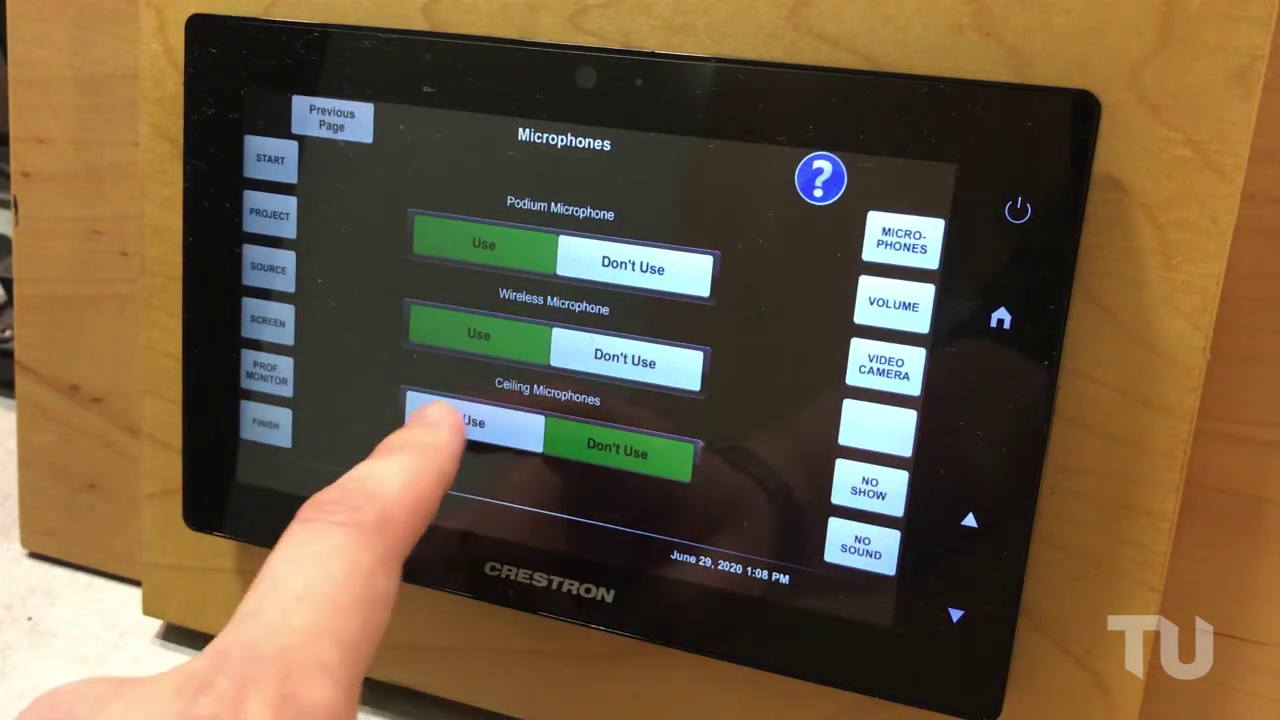
pyautogui.click(470, 422)
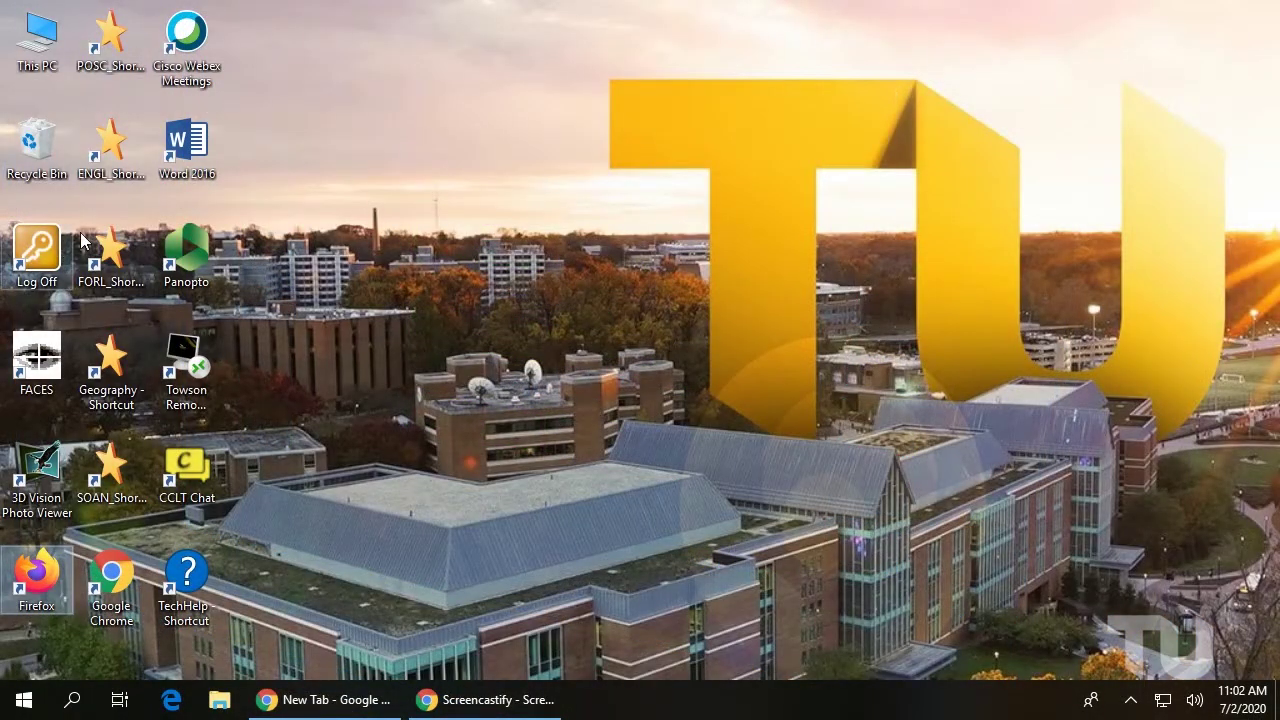
# Launch the Panopto recorder and sign in with Blackboard as the provider
pyautogui.click(171, 262)
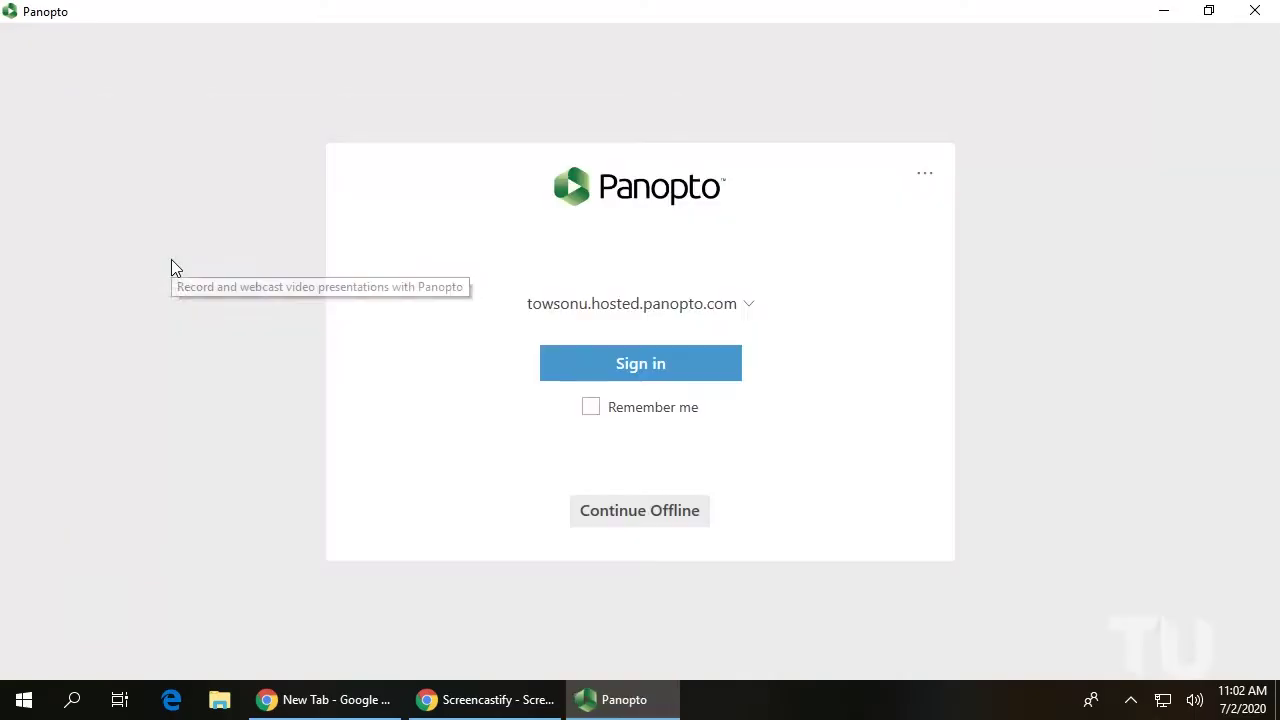
pyautogui.click(586, 362)
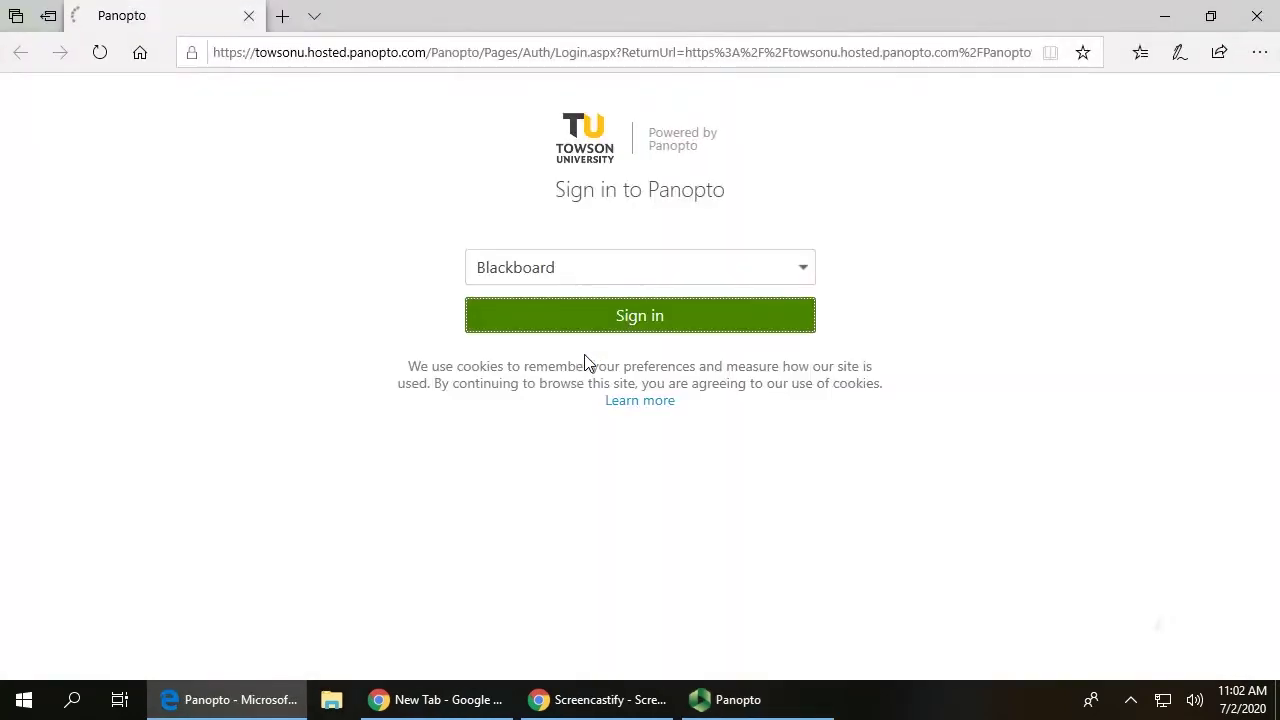
pyautogui.click(602, 266)
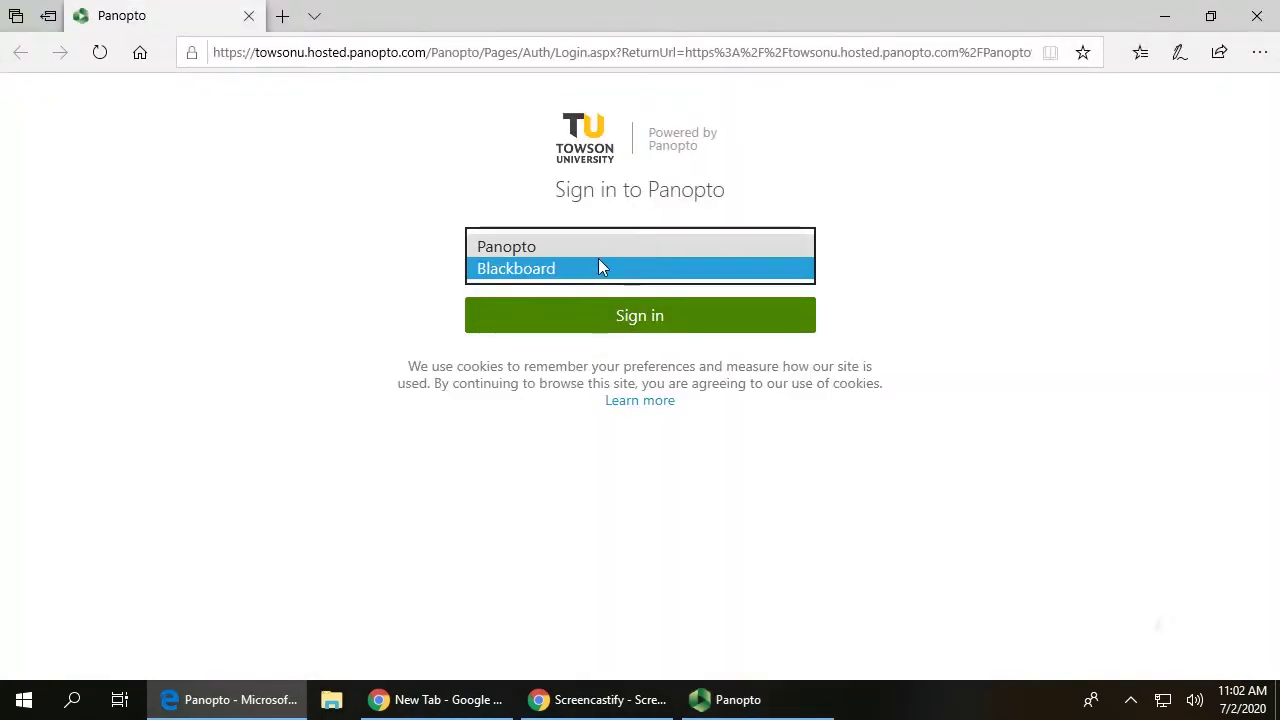
pyautogui.click(600, 268)
pyautogui.click(604, 314)
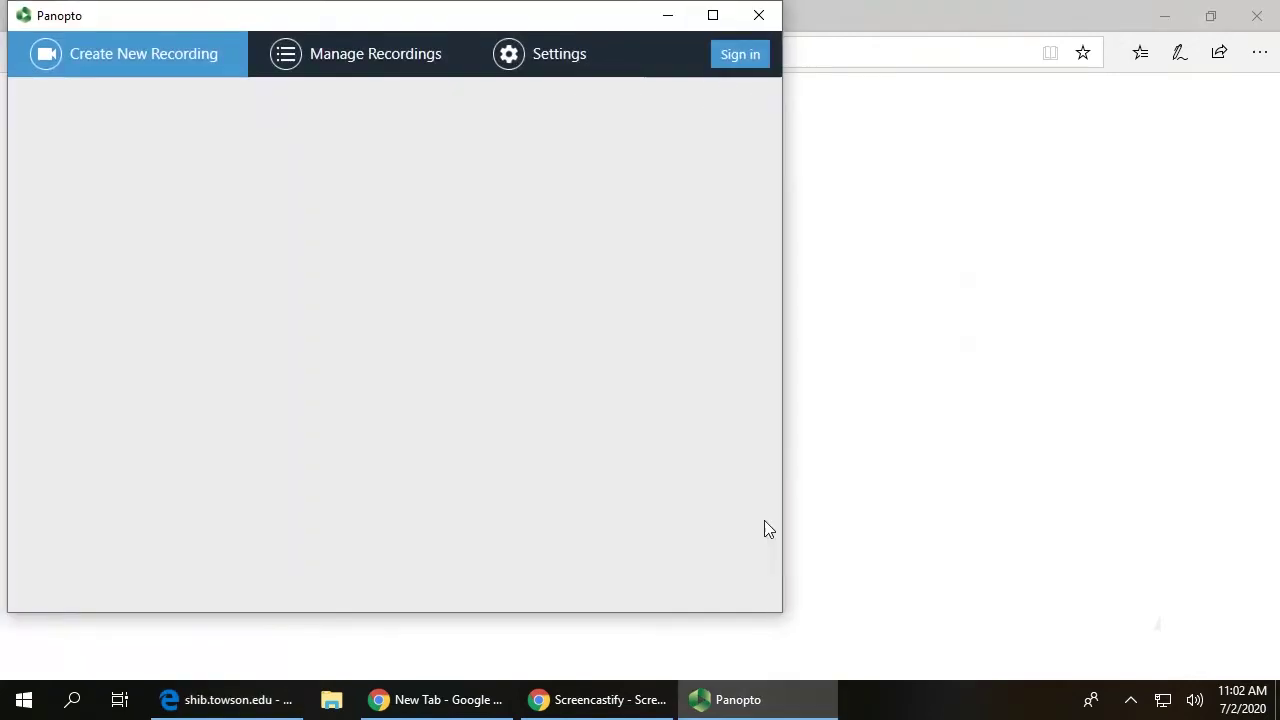
# Return to the maximized recorder and keep Quick-Connect USB as the video source
pyautogui.click(711, 14)
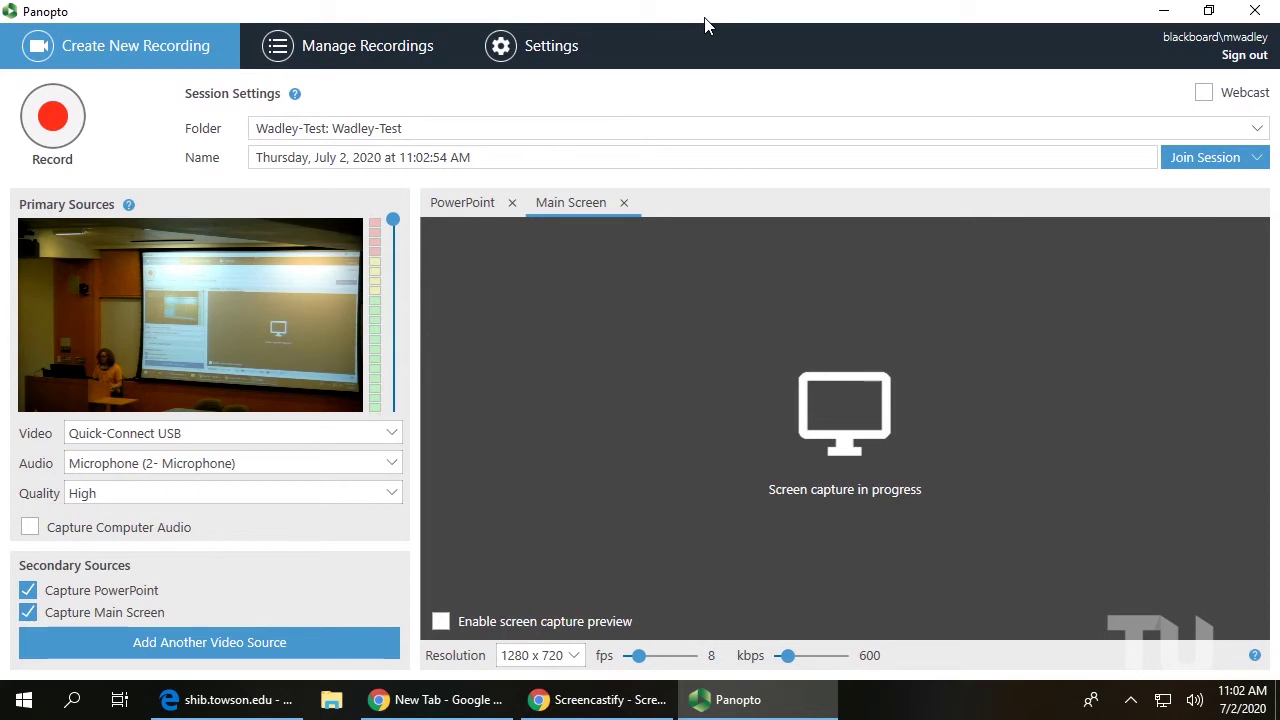
pyautogui.click(389, 440)
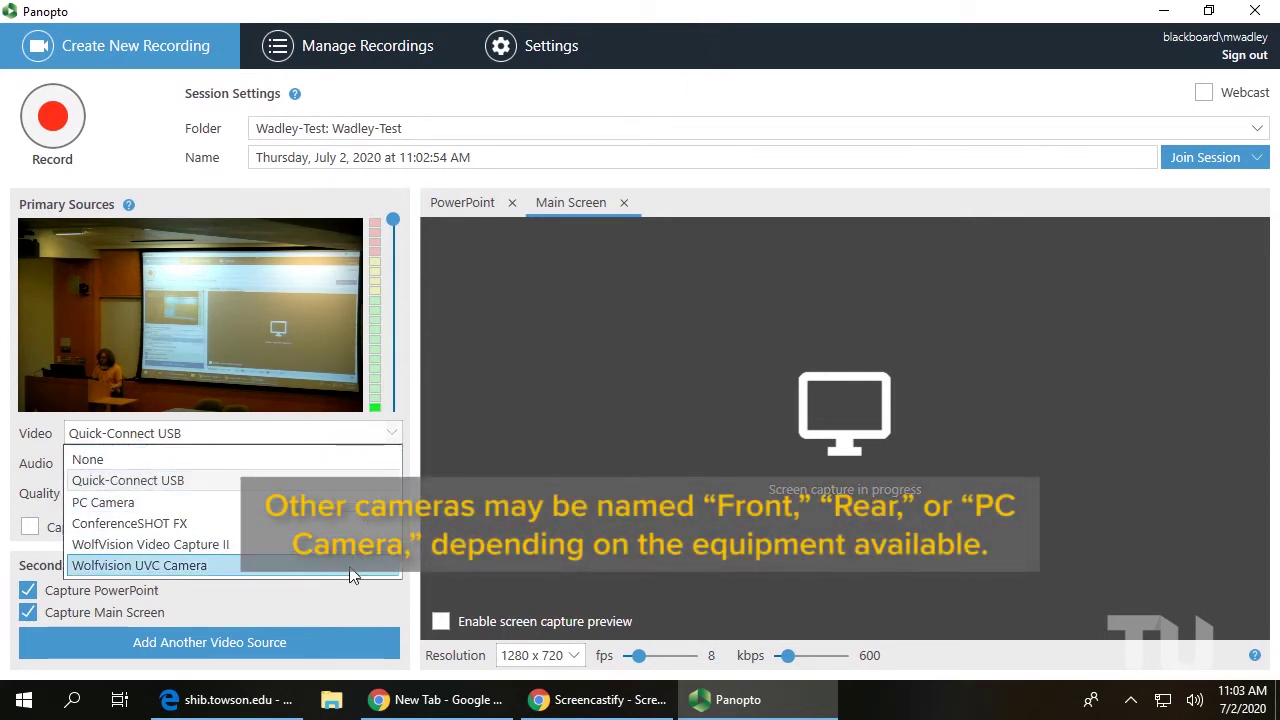
pyautogui.click(167, 483)
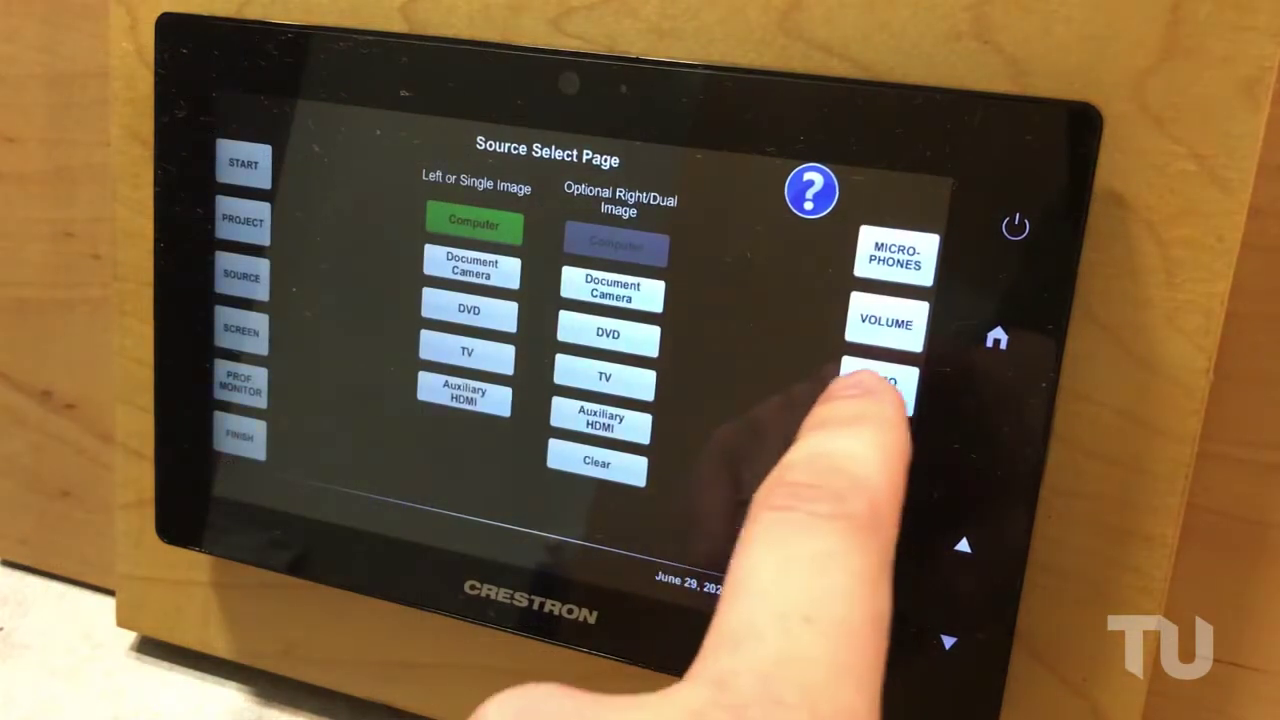
# Tilt the room camera up, pan left, zoom in and out, then recall Preset 1
pyautogui.click(876, 383)
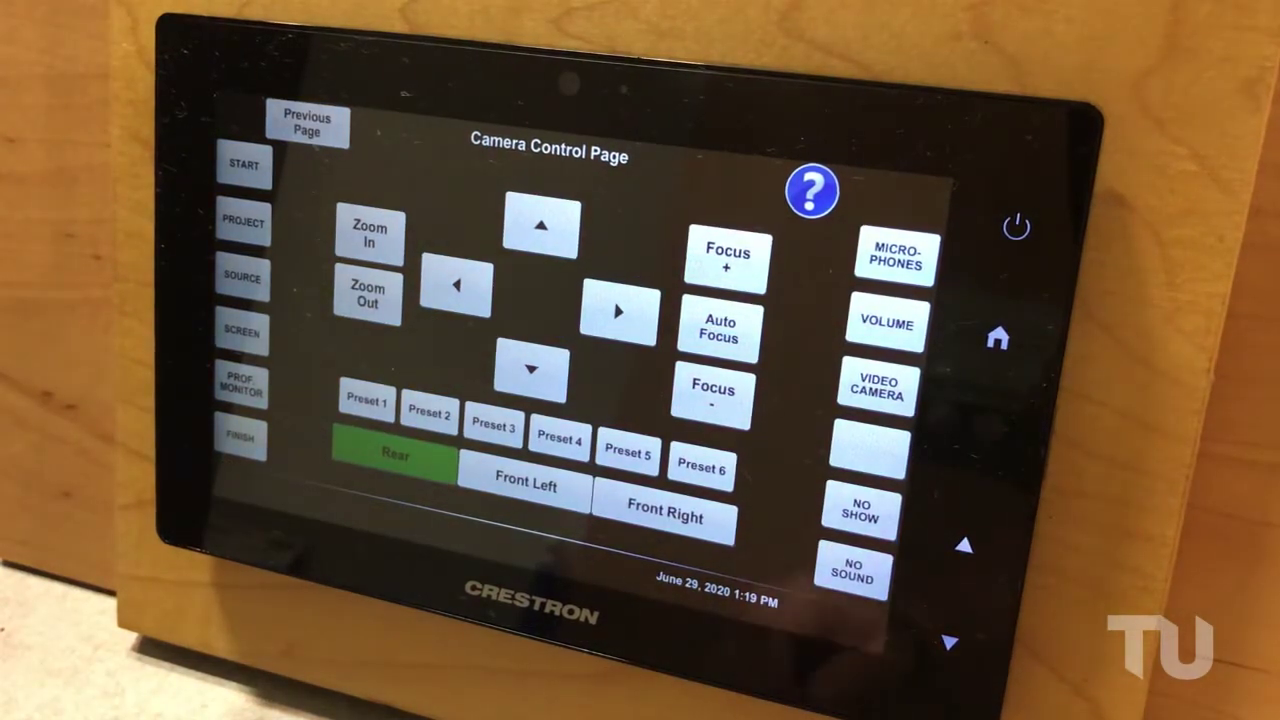
pyautogui.click(541, 225)
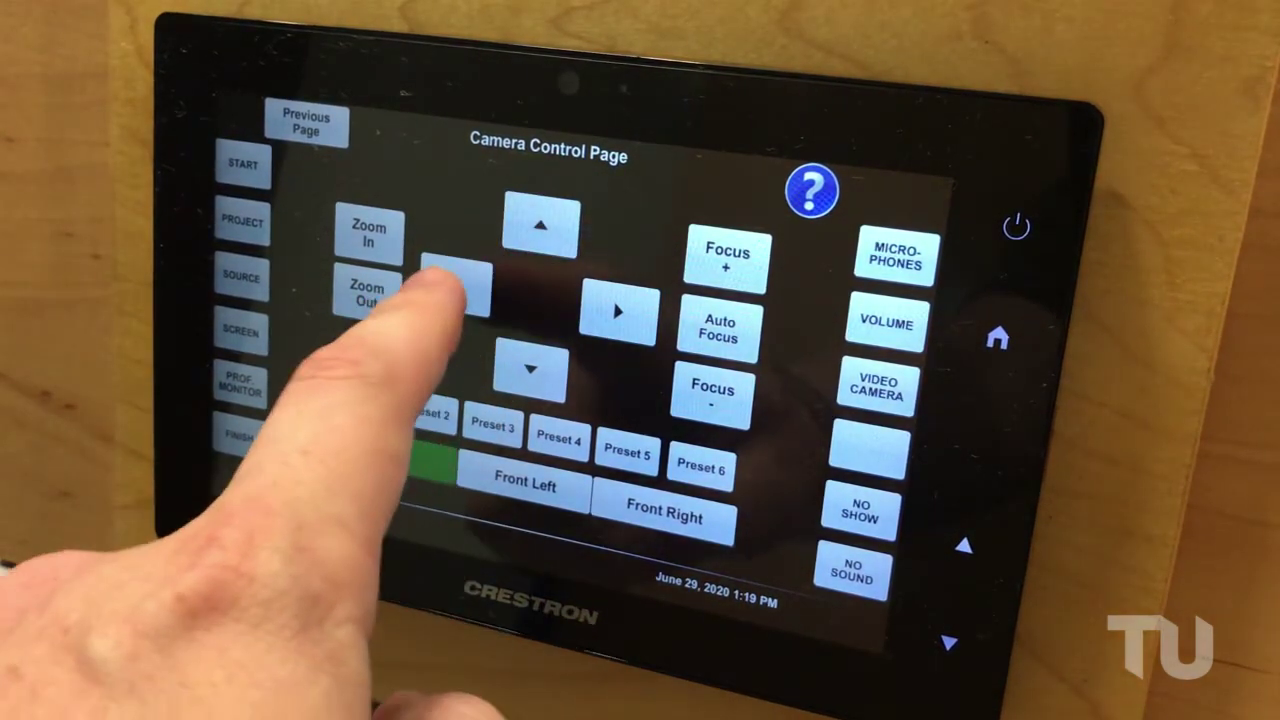
pyautogui.click(455, 287)
pyautogui.click(369, 228)
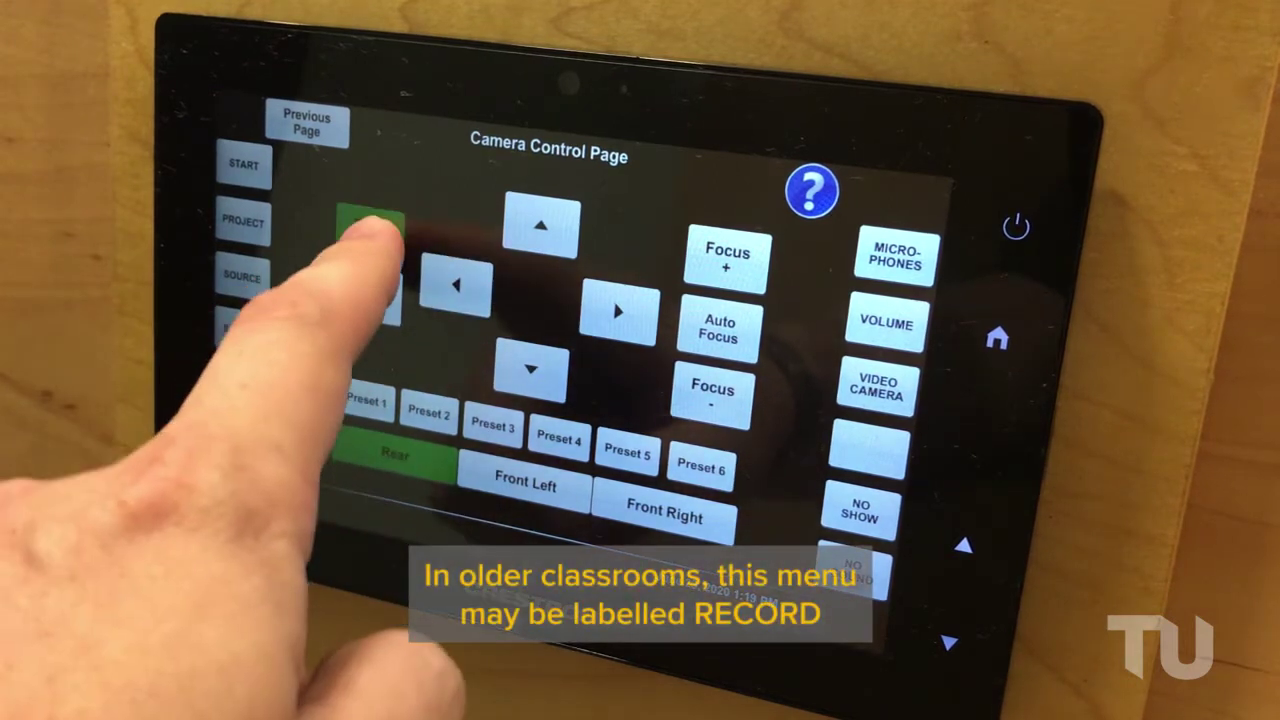
pyautogui.click(369, 290)
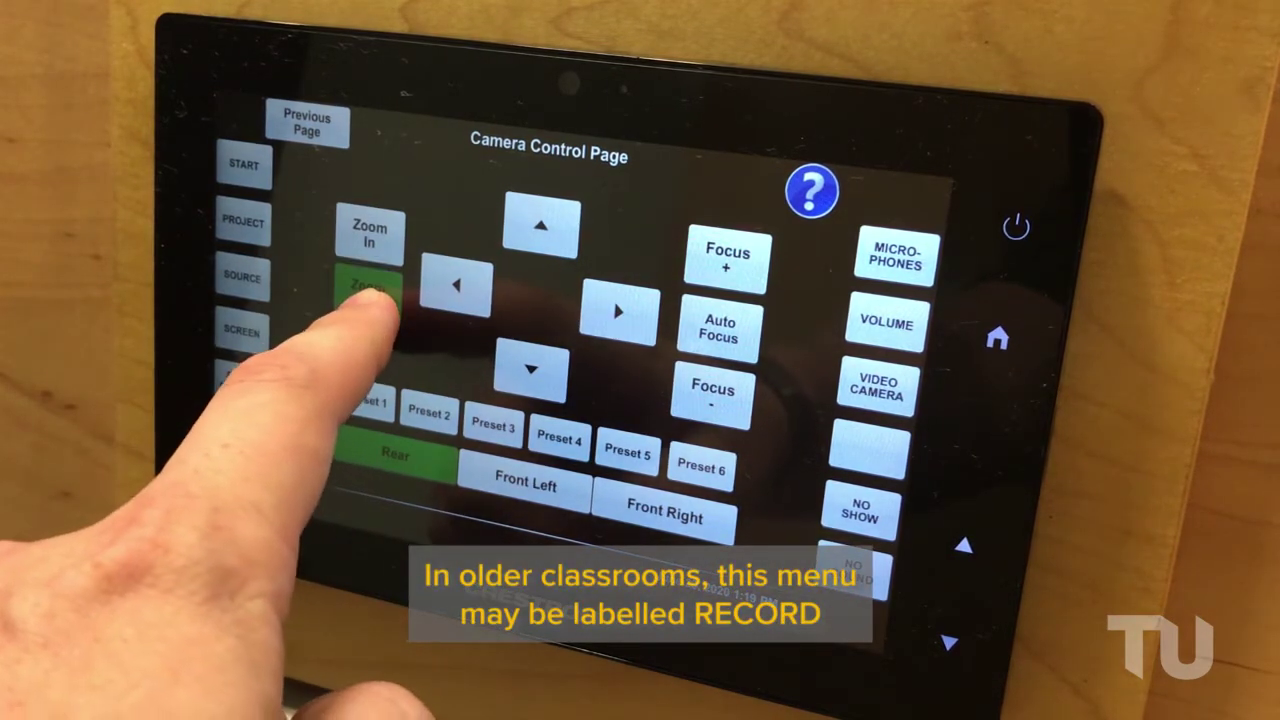
pyautogui.click(366, 401)
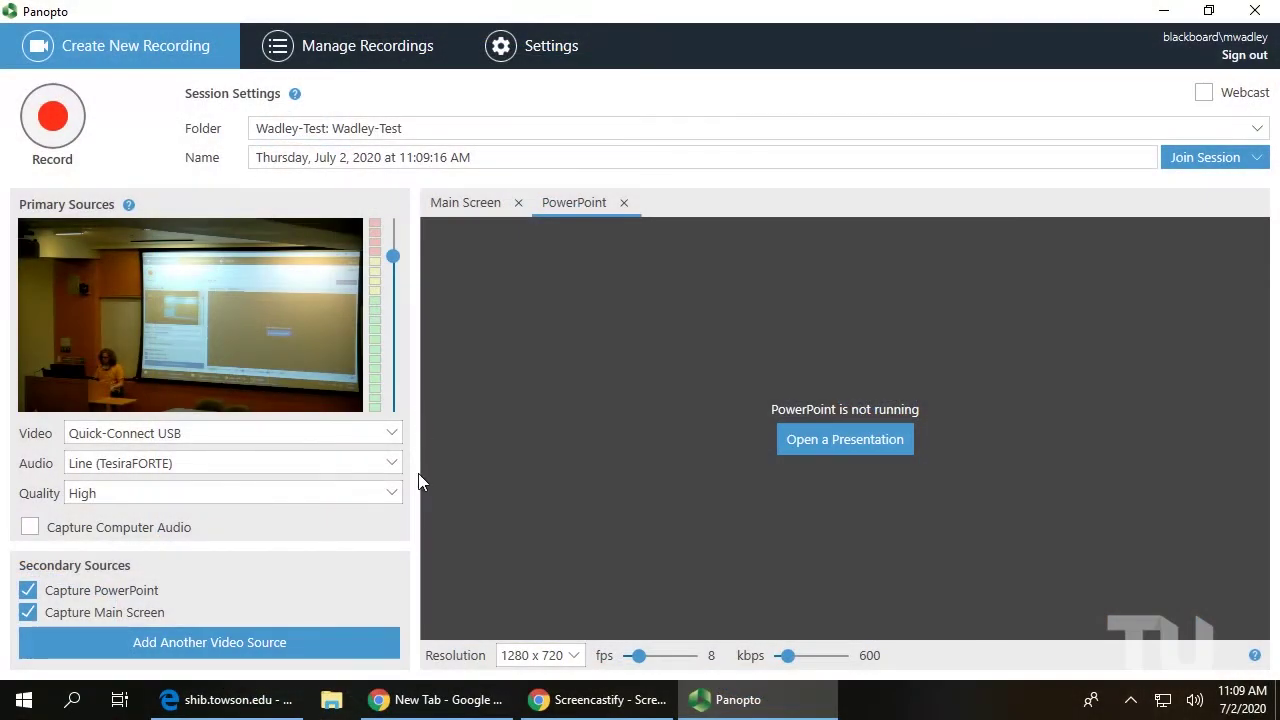
# Keep Line (TesiraFORTE) as the audio source and drag its input level to maximum
pyautogui.click(392, 464)
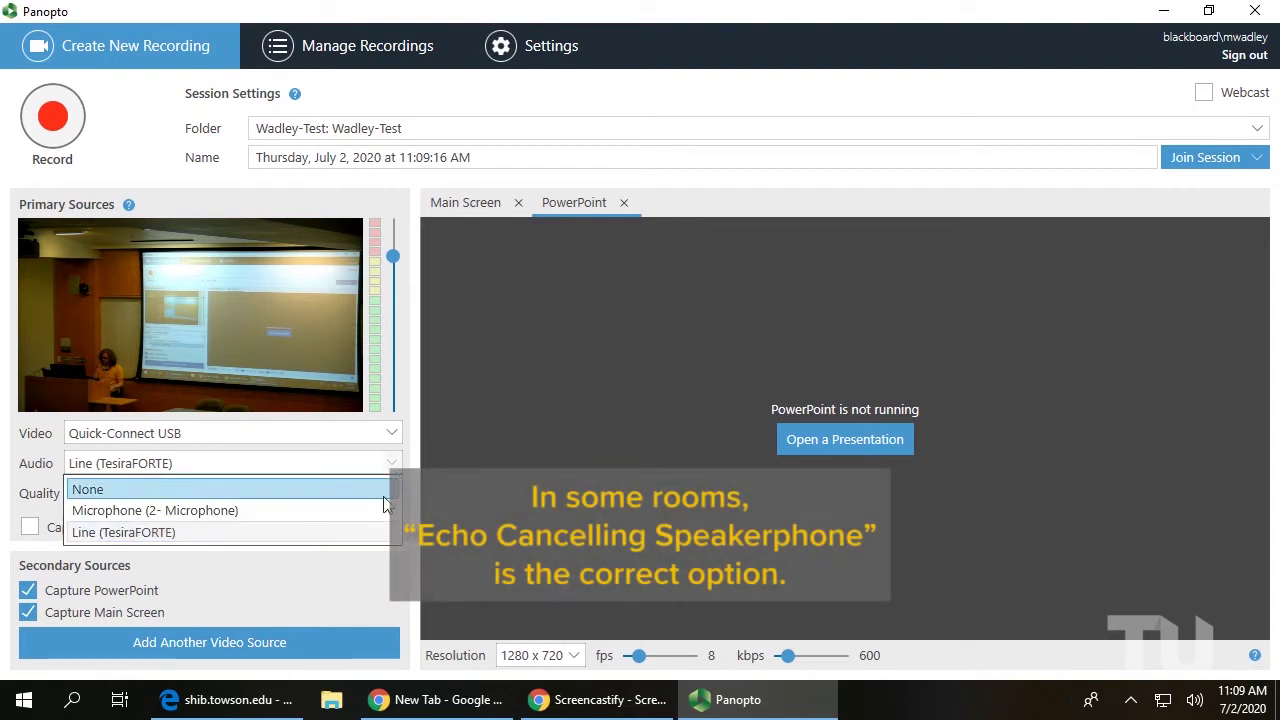
pyautogui.click(161, 533)
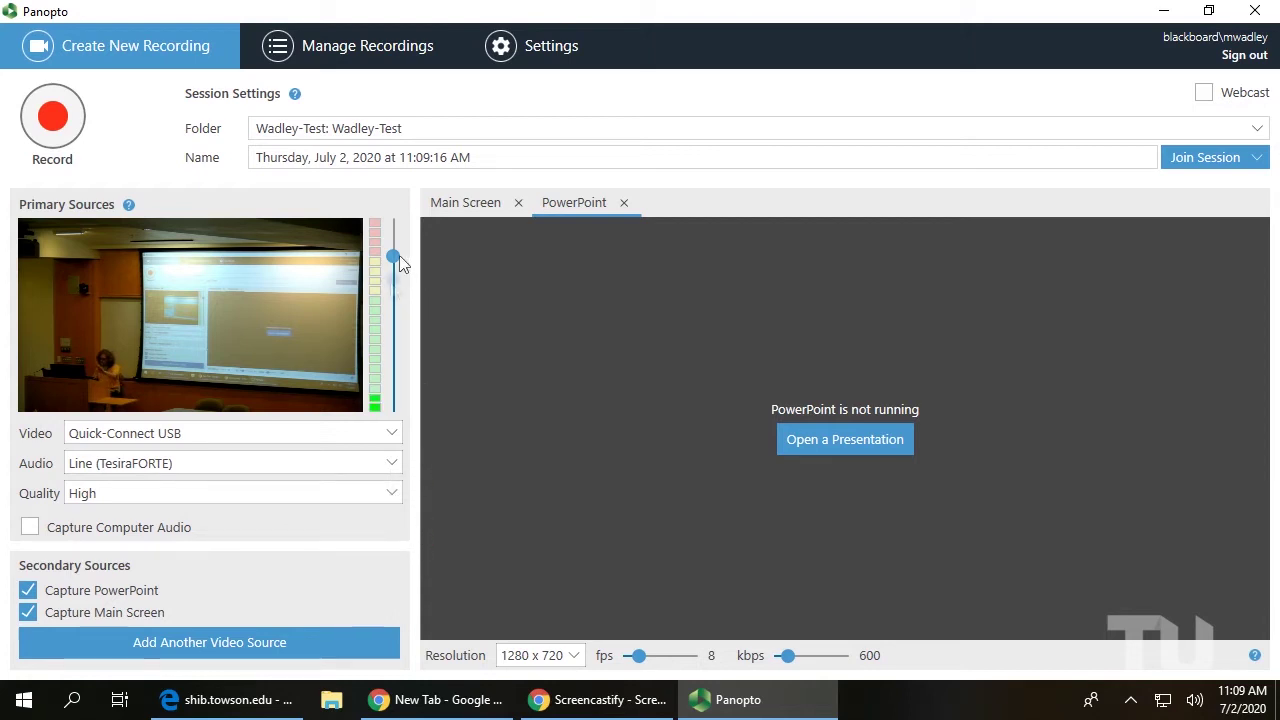
pyautogui.moveTo(397, 285)
pyautogui.mouseDown()
pyautogui.moveTo(405, 372)
pyautogui.moveTo(403, 246)
pyautogui.moveTo(404, 266)
pyautogui.mouseUp()
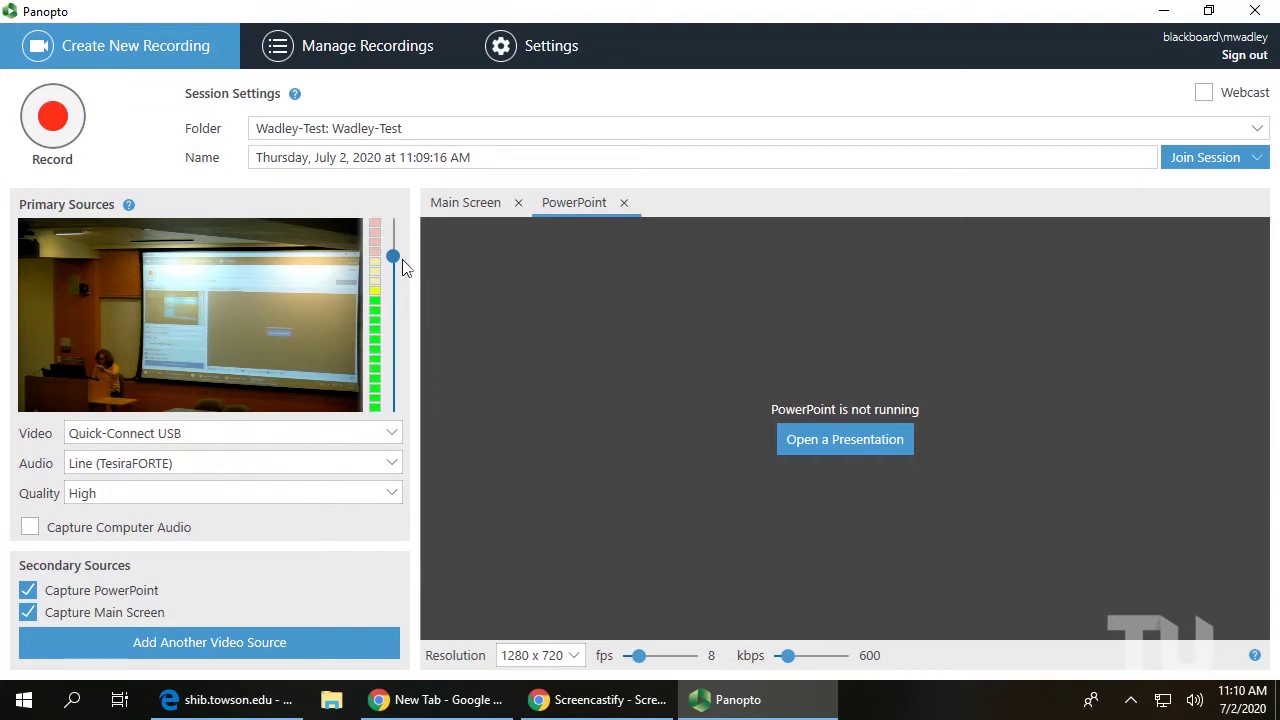
pyautogui.moveTo(405, 263); pyautogui.dragTo(395, 220)
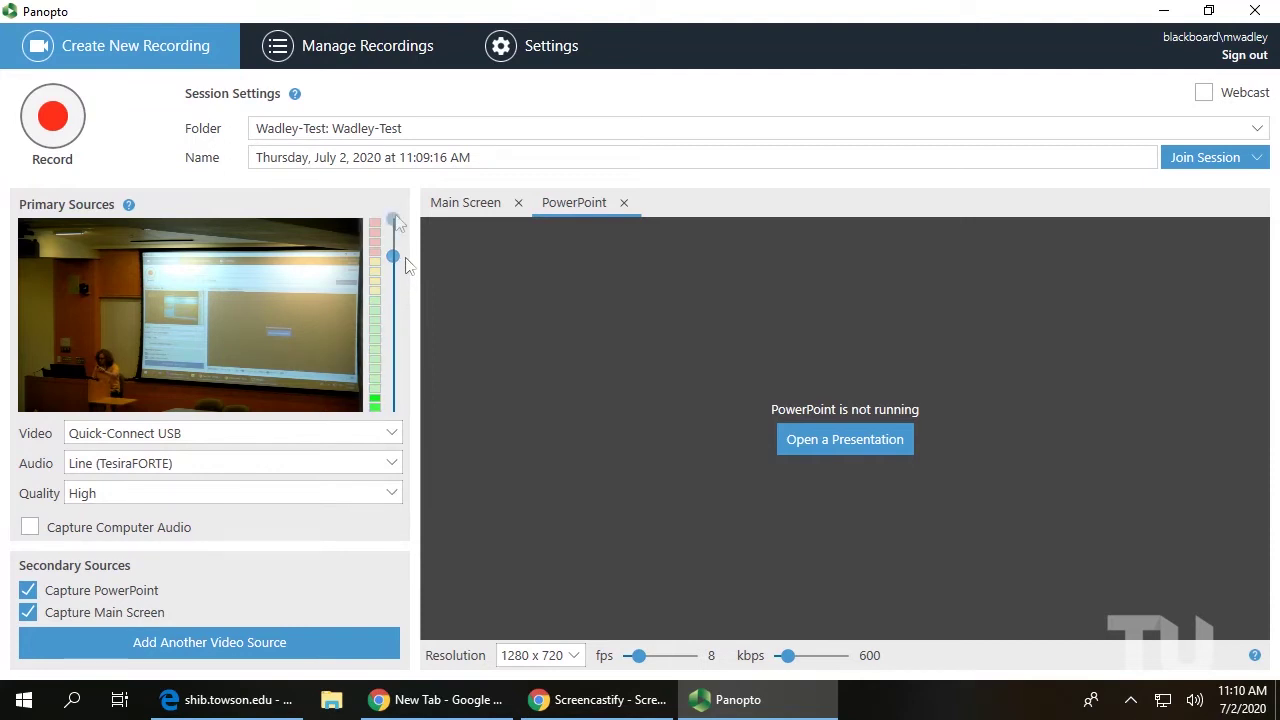
# File the session in MWPanopto1: MW Panopto Test 1 and name it Test Video!
pyautogui.click(316, 128)
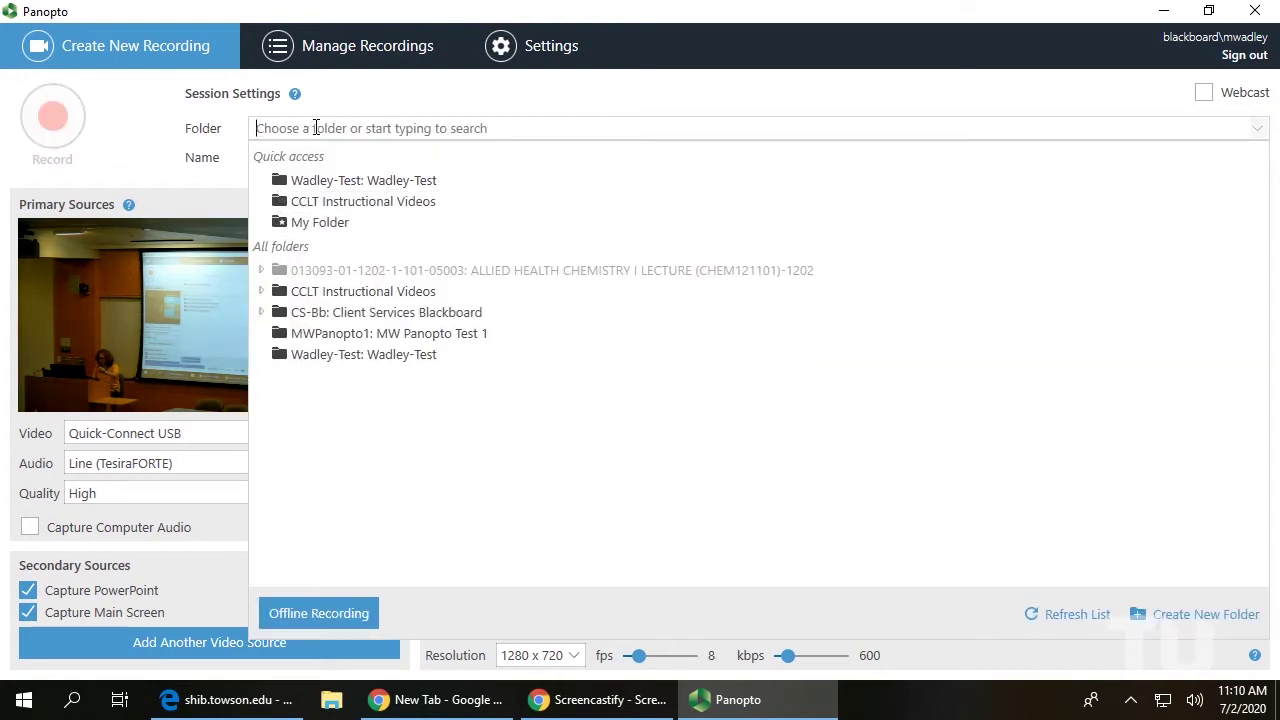
pyautogui.click(329, 338)
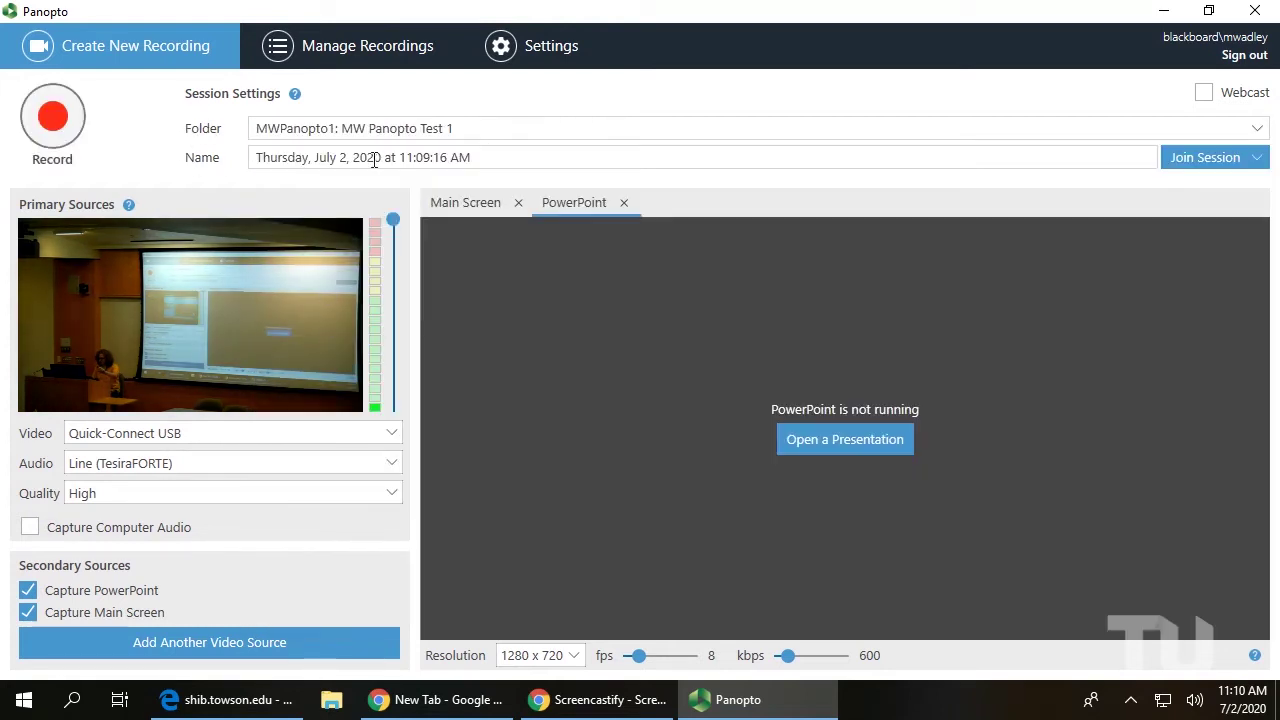
pyautogui.moveTo(491, 160); pyautogui.dragTo(172, 170)
pyautogui.write('Test Video!')
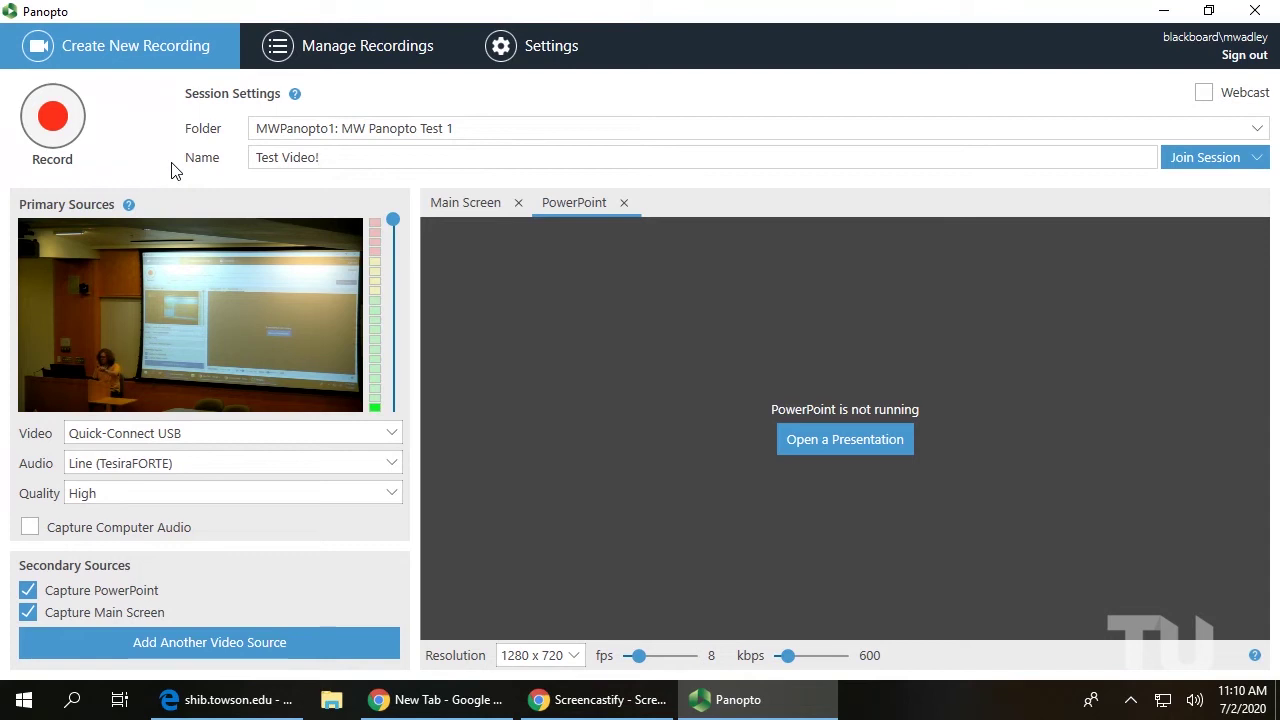
# Toggle Capture Main Screen and Capture PowerPoint off and back on, leaving both enabled
pyautogui.click(28, 616)
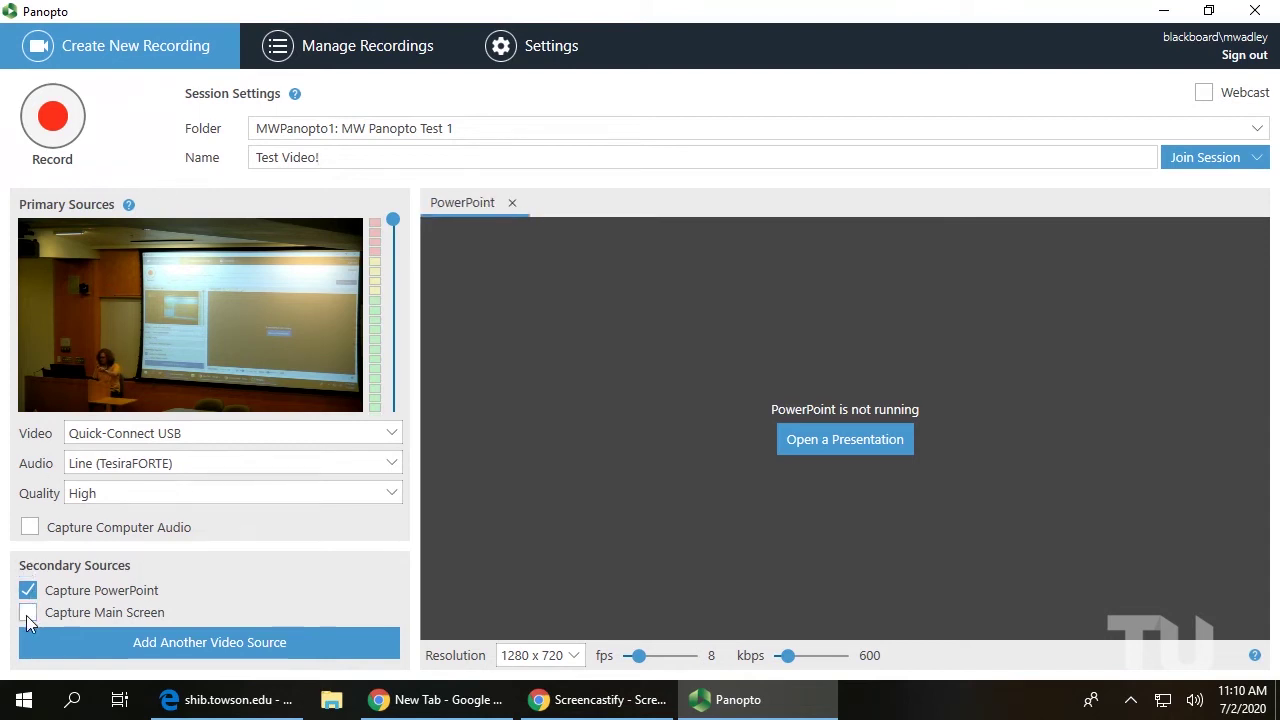
pyautogui.click(28, 614)
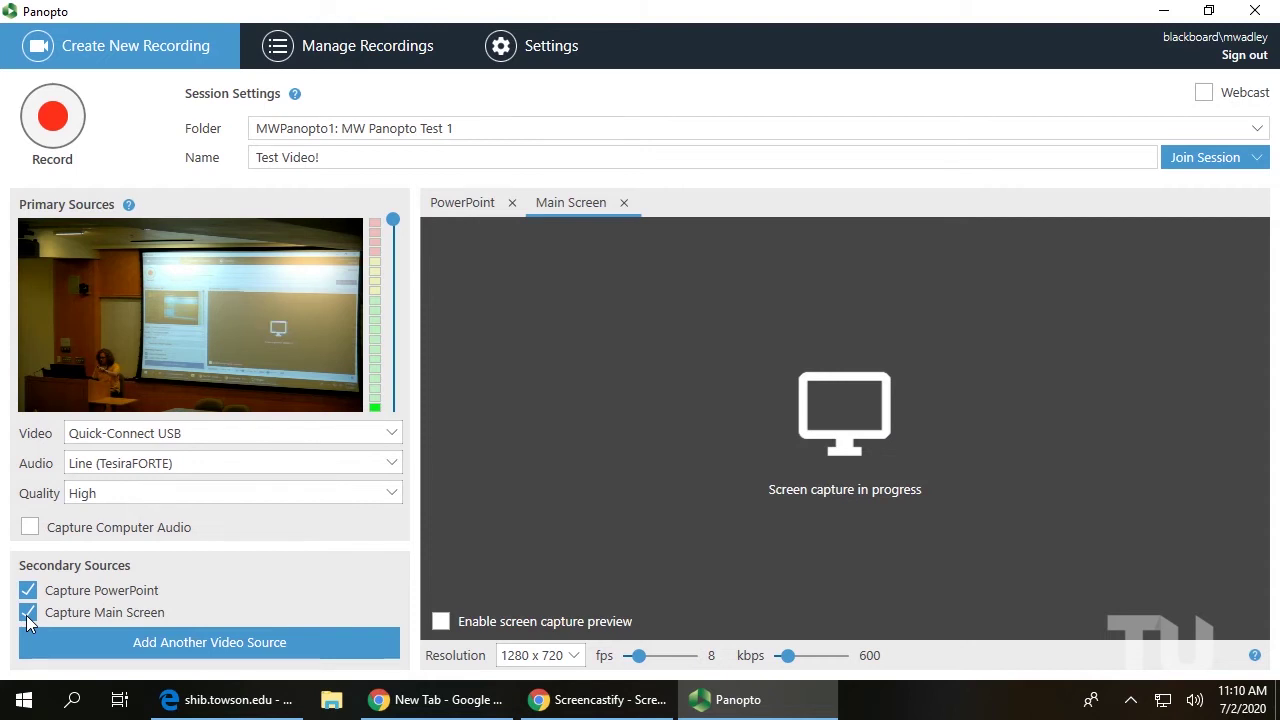
pyautogui.click(28, 592)
pyautogui.click(28, 592)
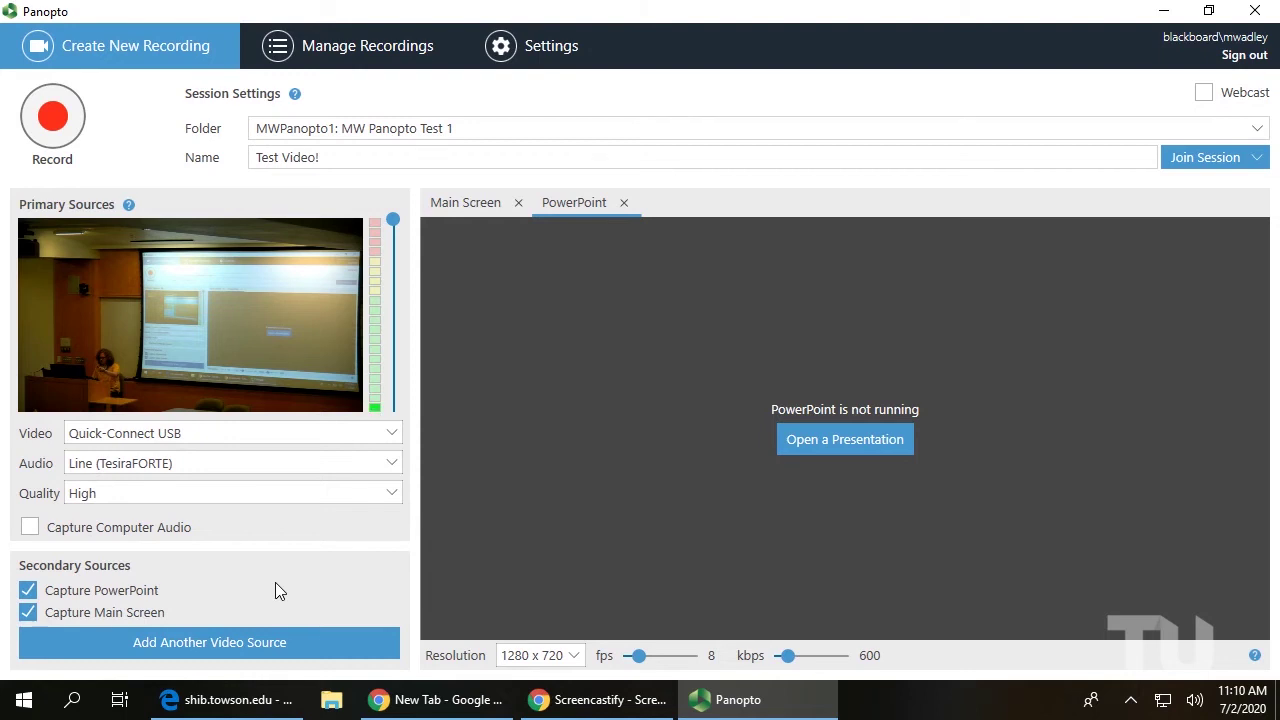
# Record a test session with one pause and resume, stop it, and confirm with Done
pyautogui.click(52, 127)
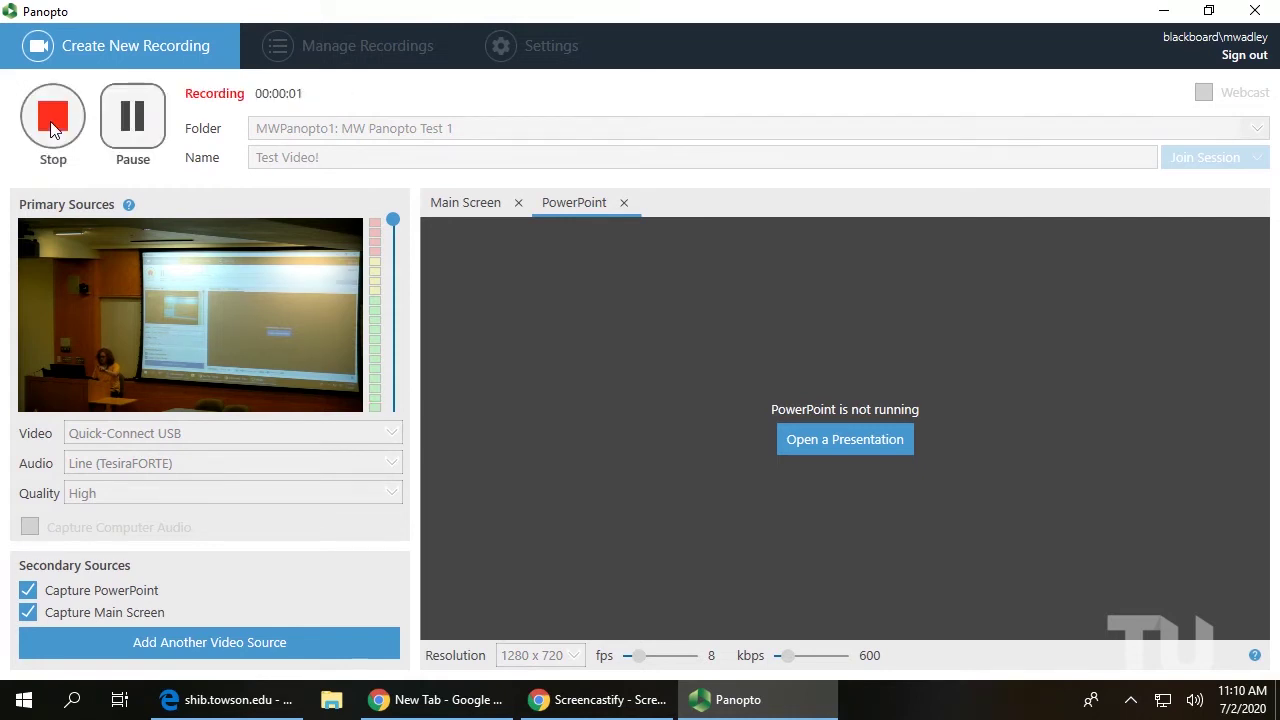
pyautogui.click(130, 128)
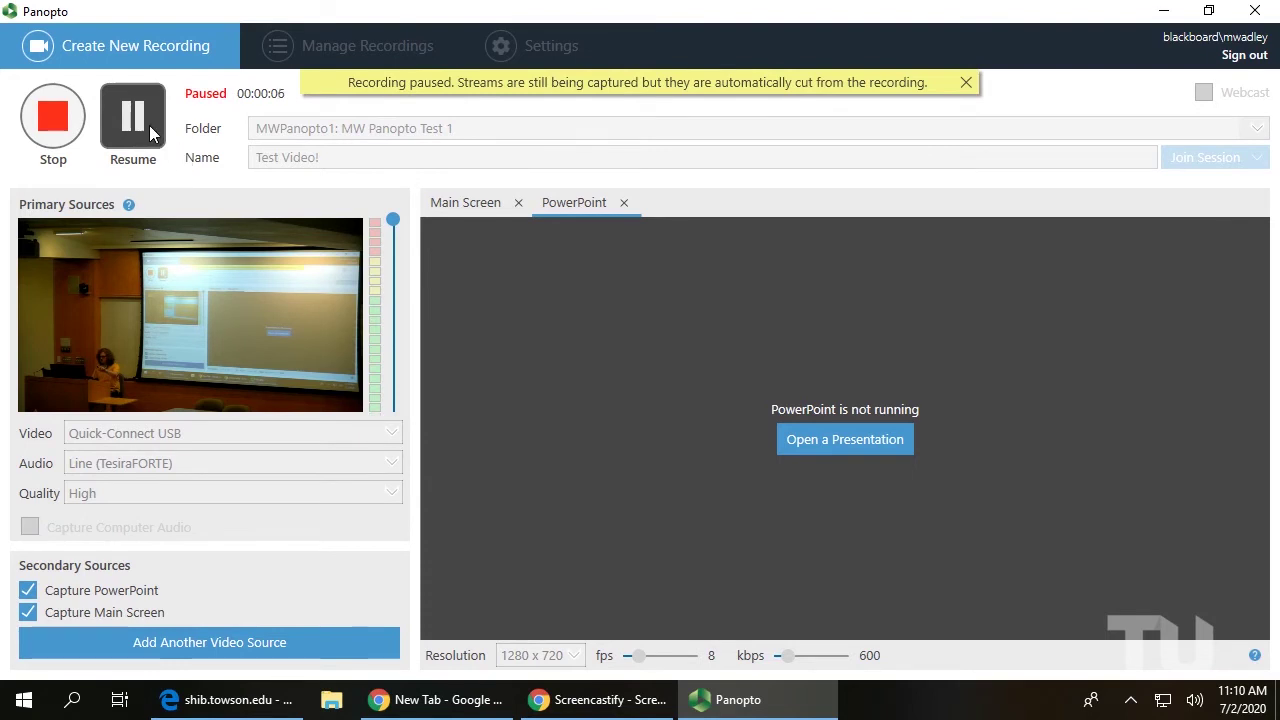
pyautogui.click(149, 125)
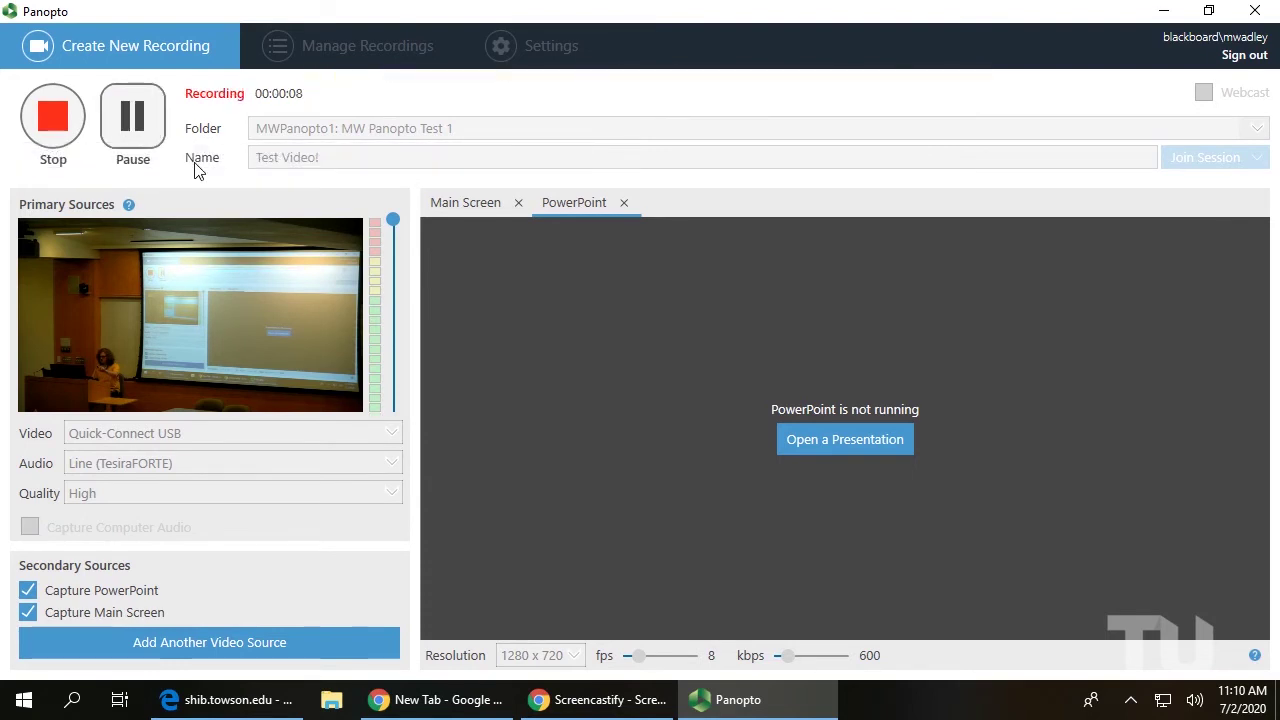
pyautogui.click(67, 137)
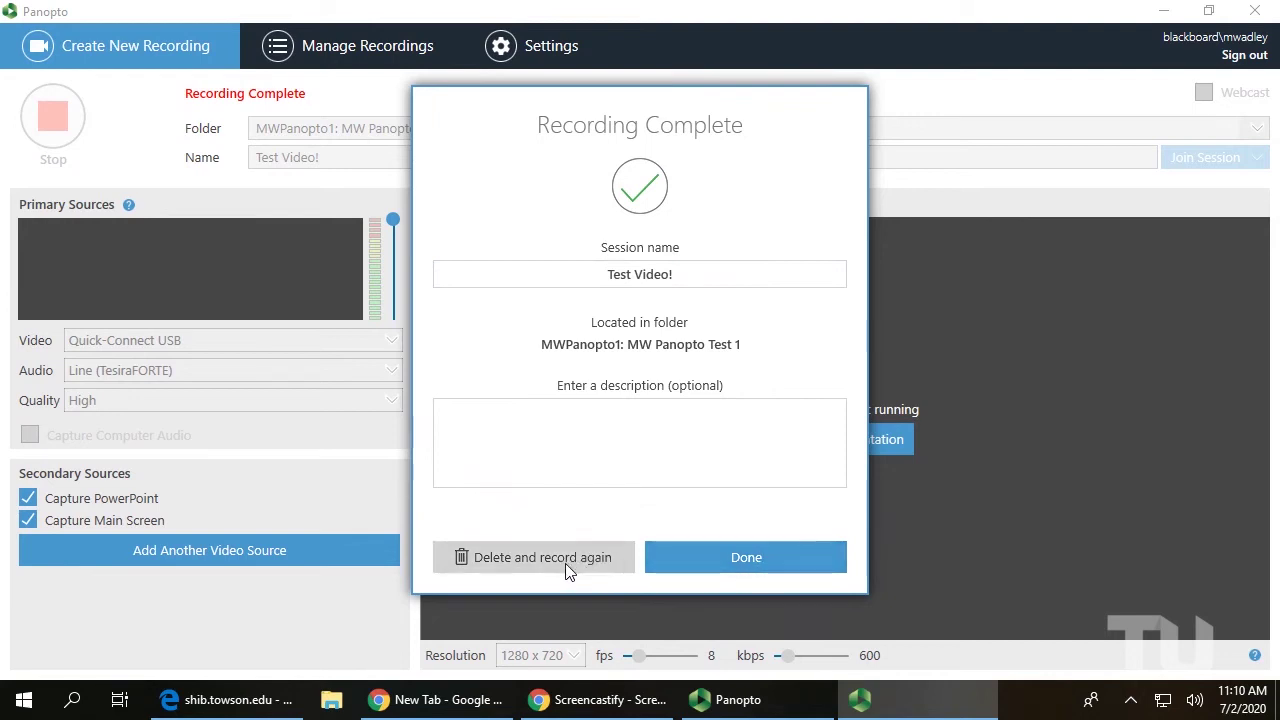
pyautogui.click(750, 566)
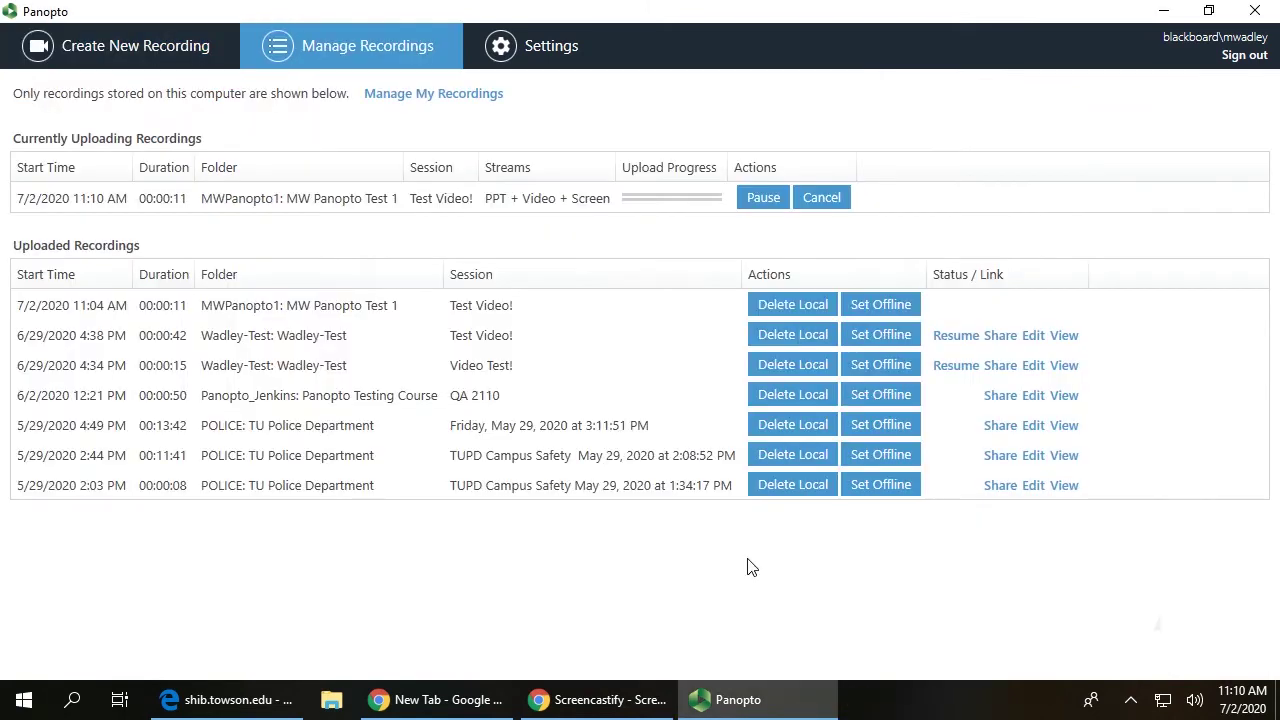
# Sign out of the Panopto recorder using Sign out at the top right
pyautogui.click(1240, 57)
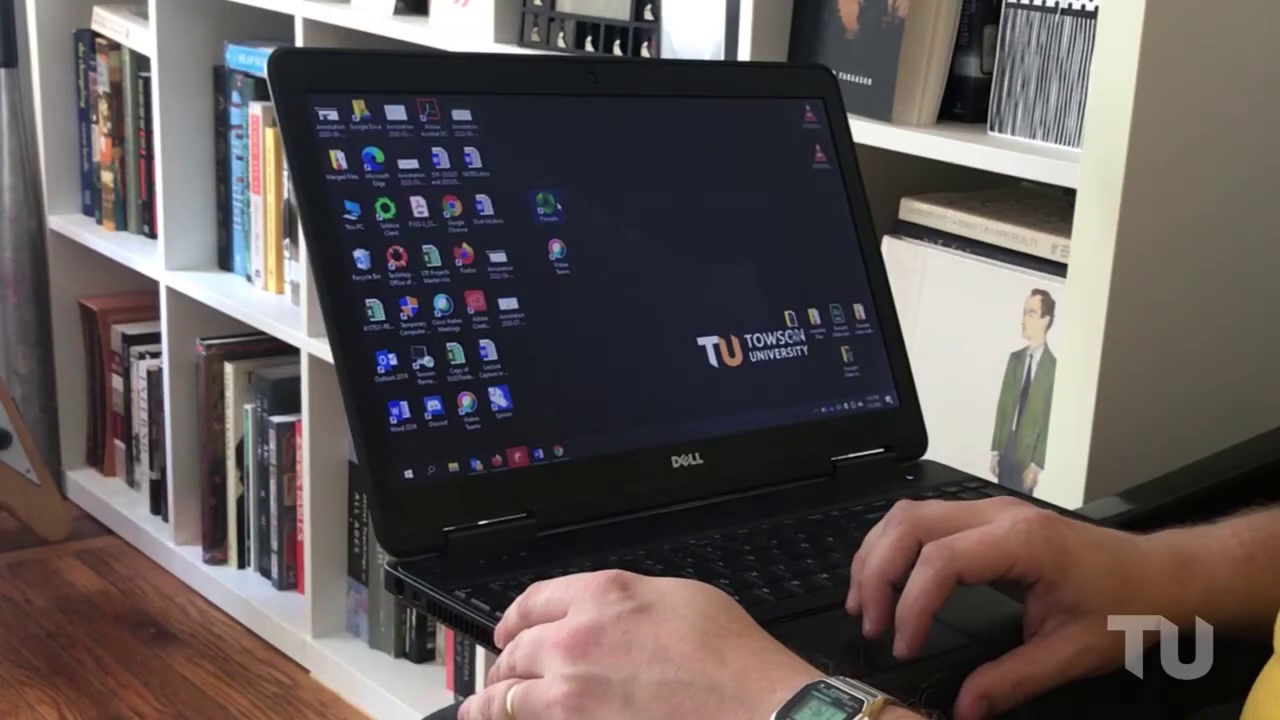
# Launch the Panopto recorder from its desktop shortcut on the laptop
pyautogui.doubleClick(547, 205)
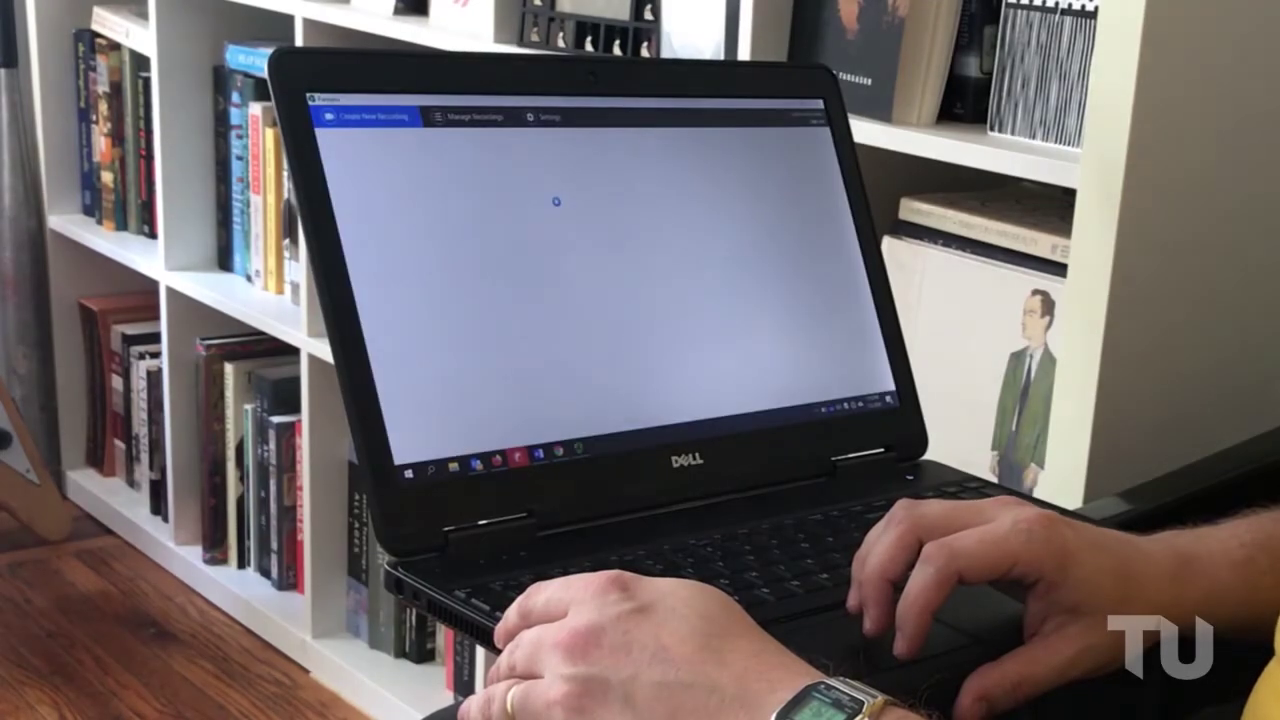